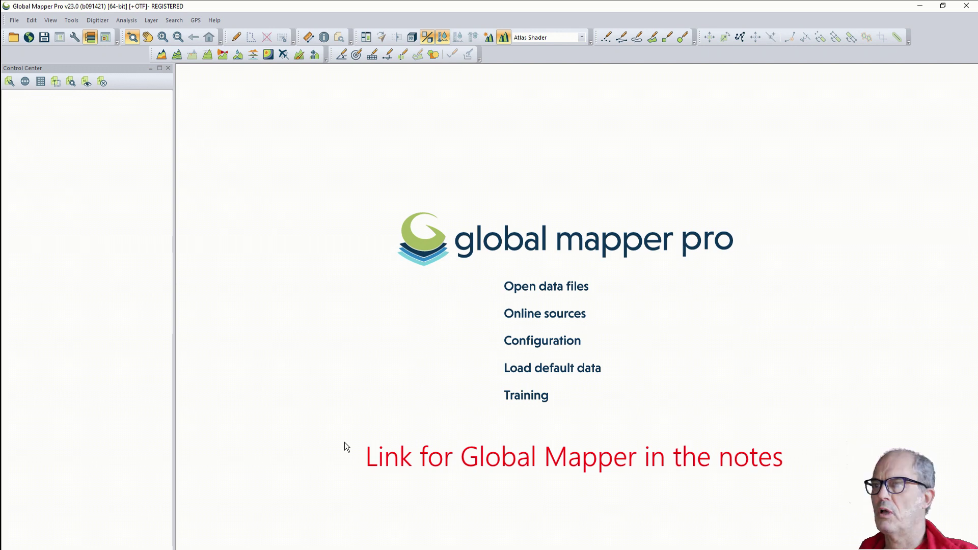
Set the default startup projection to WGS84 UTM zone 37 North (36°E-42°E) in meters.
{"action": "left_click", "coordinate": [547, 342]}
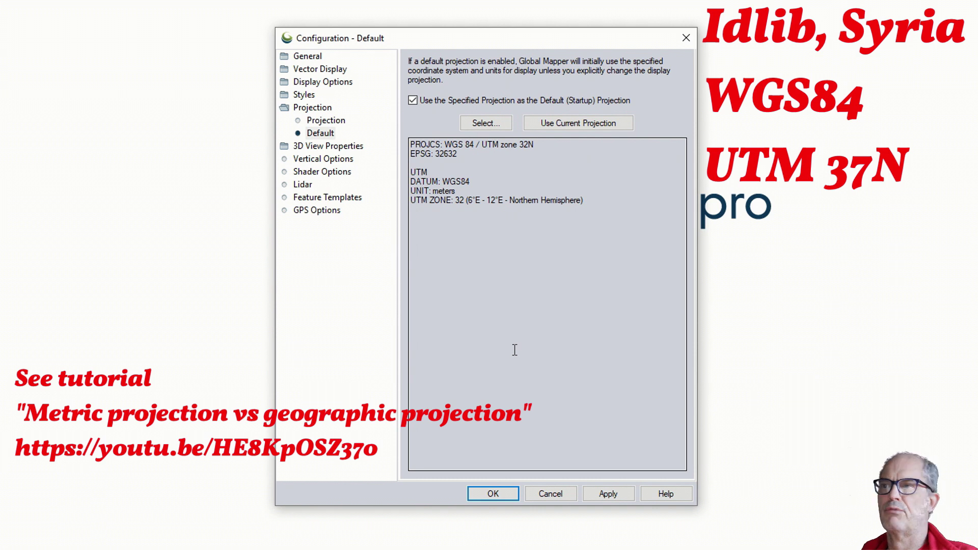
{"action": "left_click", "coordinate": [485, 123]}
{"action": "left_click", "coordinate": [439, 245]}
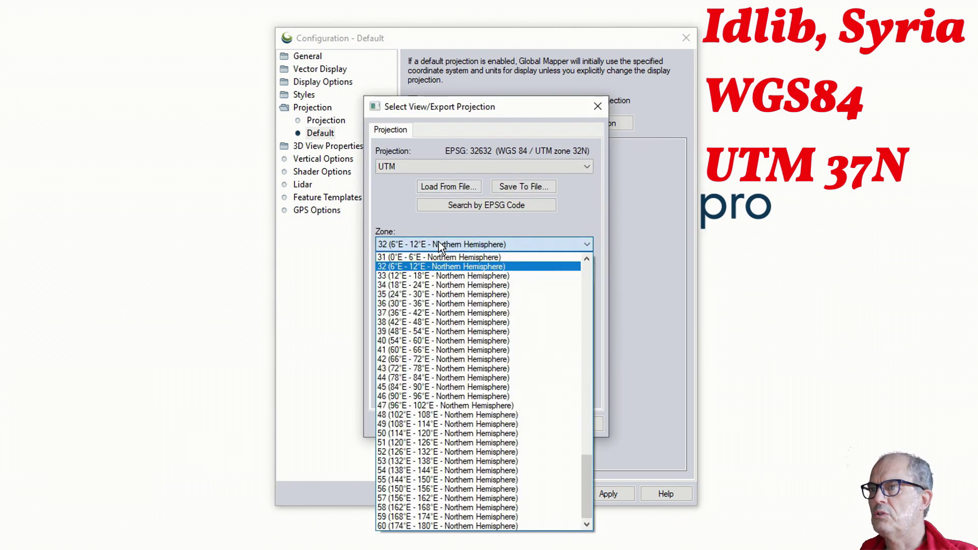
{"action": "left_click", "coordinate": [435, 310]}
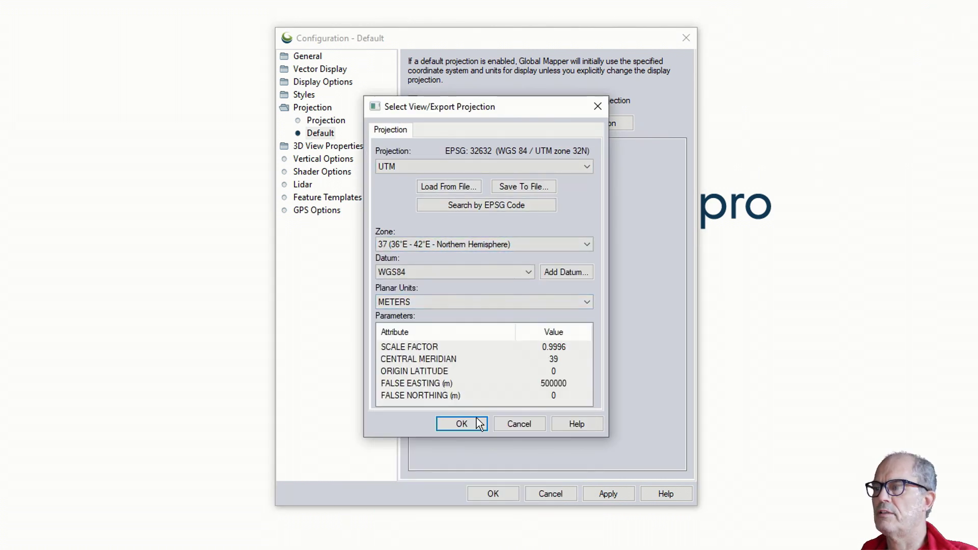
{"action": "left_click", "coordinate": [461, 424]}
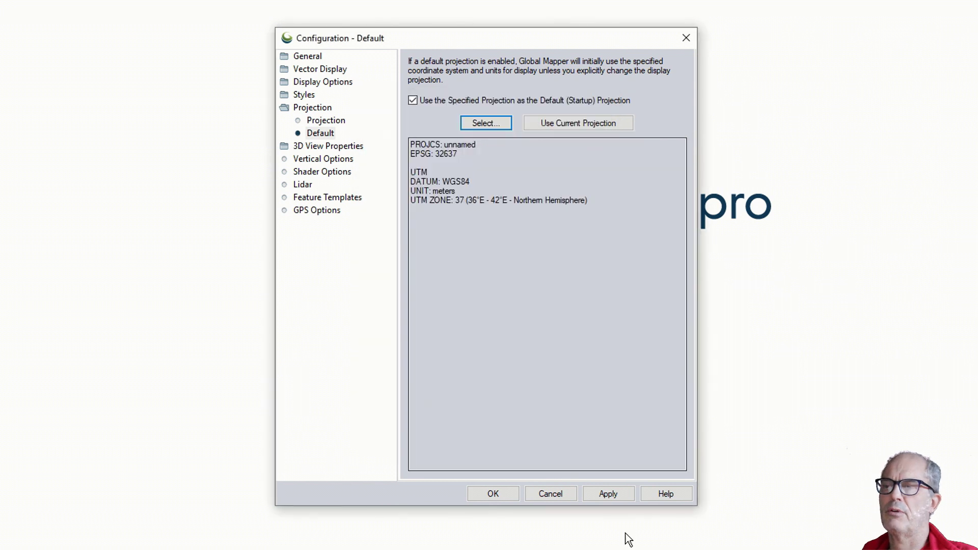
{"action": "left_click", "coordinate": [493, 494]}
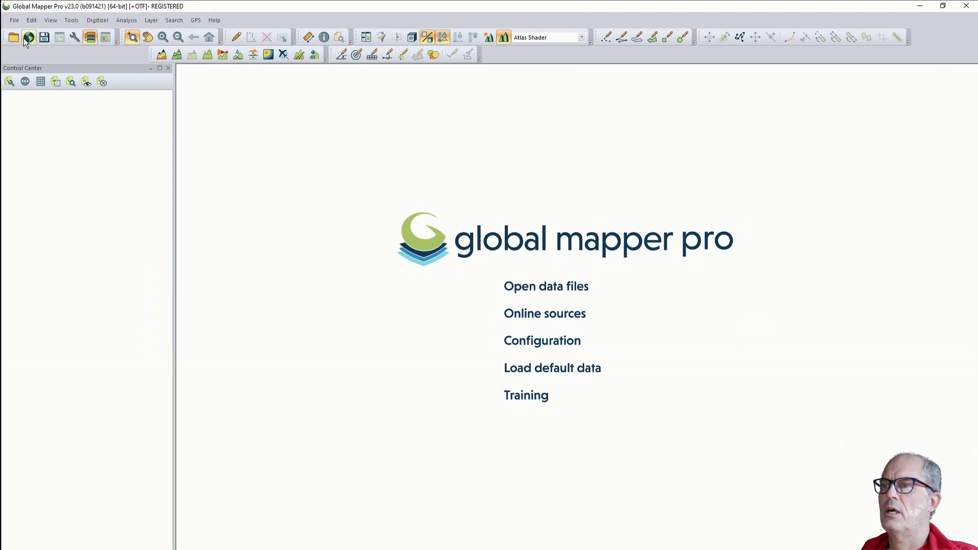
Load Camp.shp from the TEMP folder as a new layer.
{"action": "left_click", "coordinate": [13, 39]}
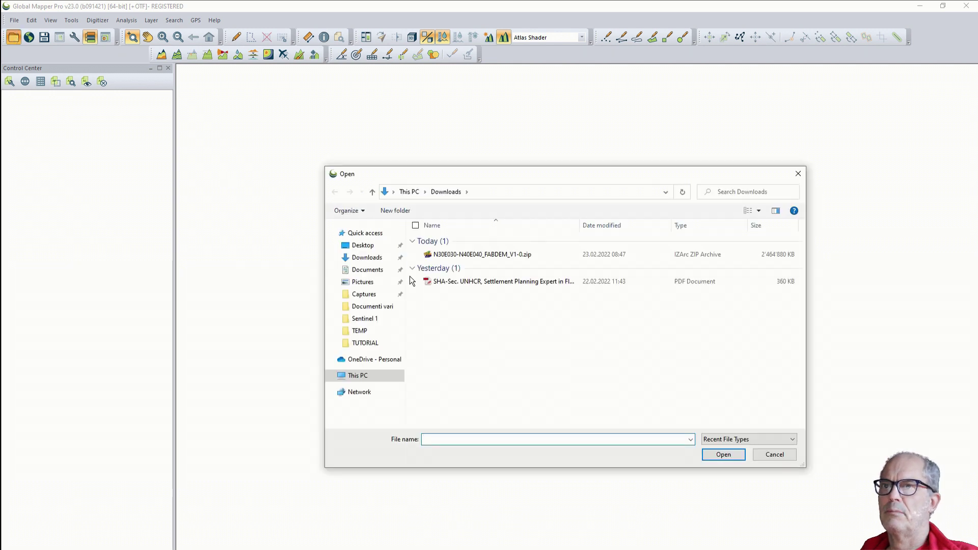
{"action": "left_click", "coordinate": [359, 331]}
{"action": "left_click", "coordinate": [448, 258]}
{"action": "left_click", "coordinate": [724, 454]}
Add a World Street Map online basemap beneath the camp outline.
{"action": "scroll", "coordinate": [705, 373], "scroll_direction": "down", "scroll_amount": 3}
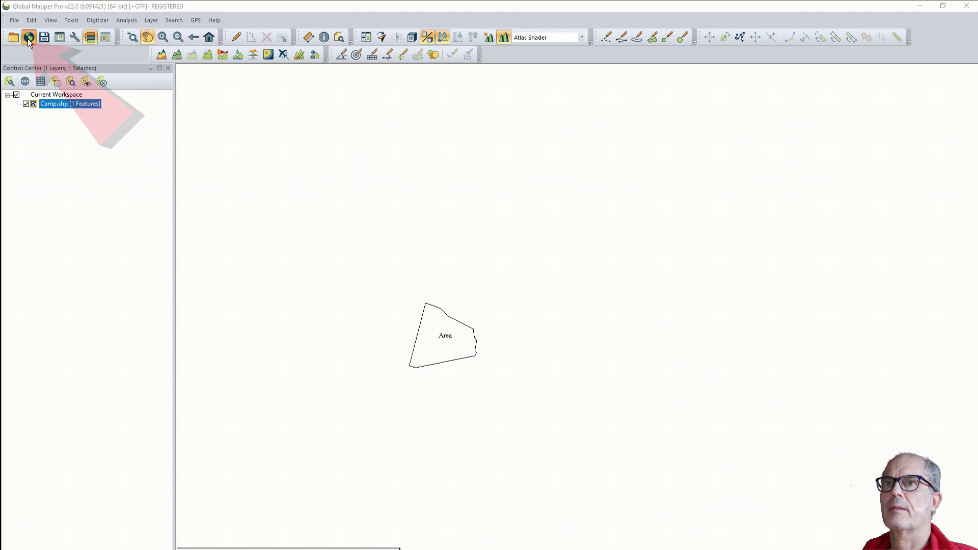
{"action": "left_click", "coordinate": [29, 37]}
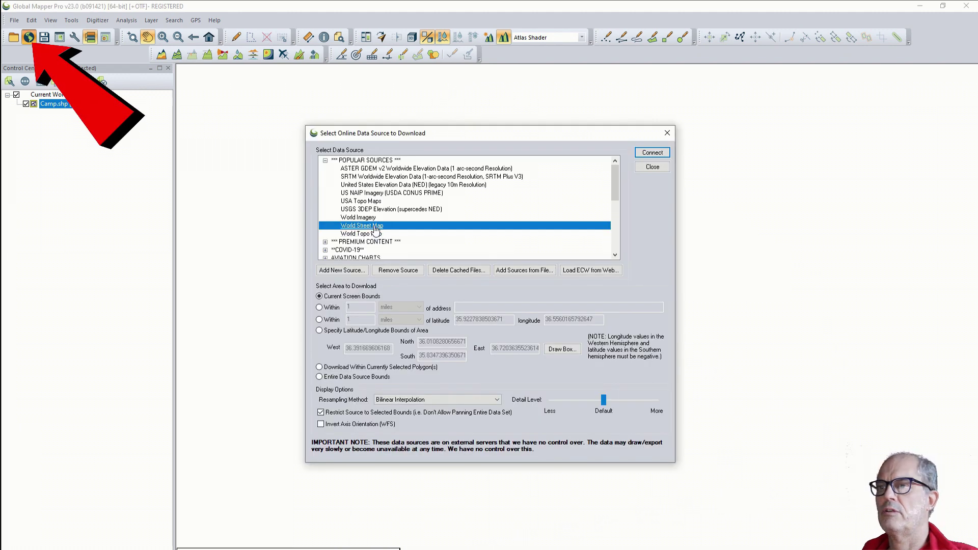
{"action": "left_click", "coordinate": [657, 152]}
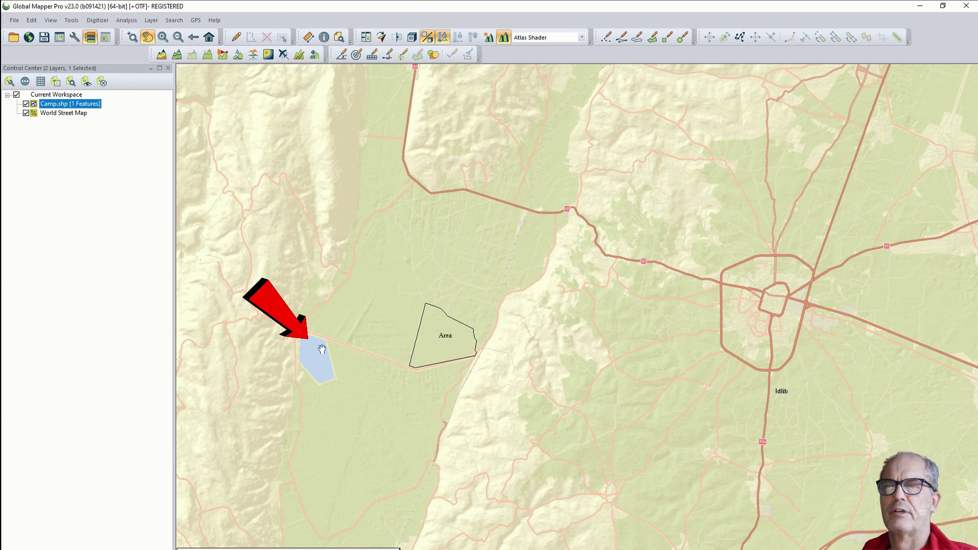
Switch to Firefox showing the Bristol FABDEM dataset tile file list.
{"action": "mouse_move", "coordinate": [237, 549]}
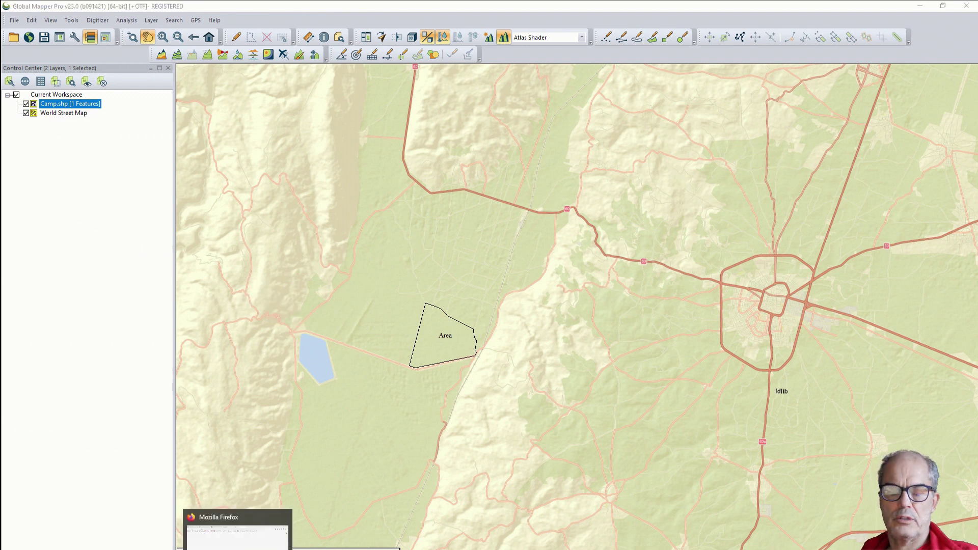
{"action": "left_click", "coordinate": [237, 535]}
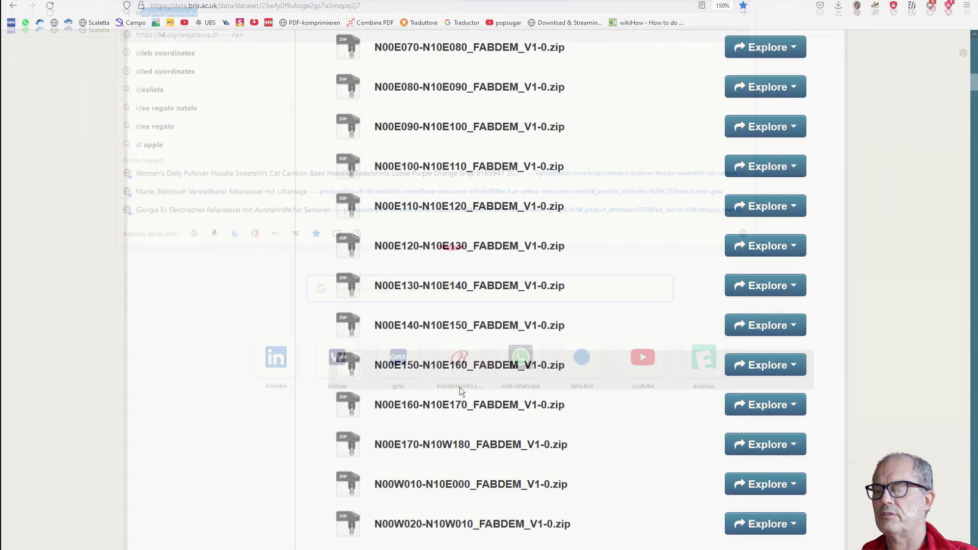
Search 'idleb coordinates' and open the latitude.to GPS coordinates of Idlib, Syria page.
{"action": "type", "text": "idleb"}
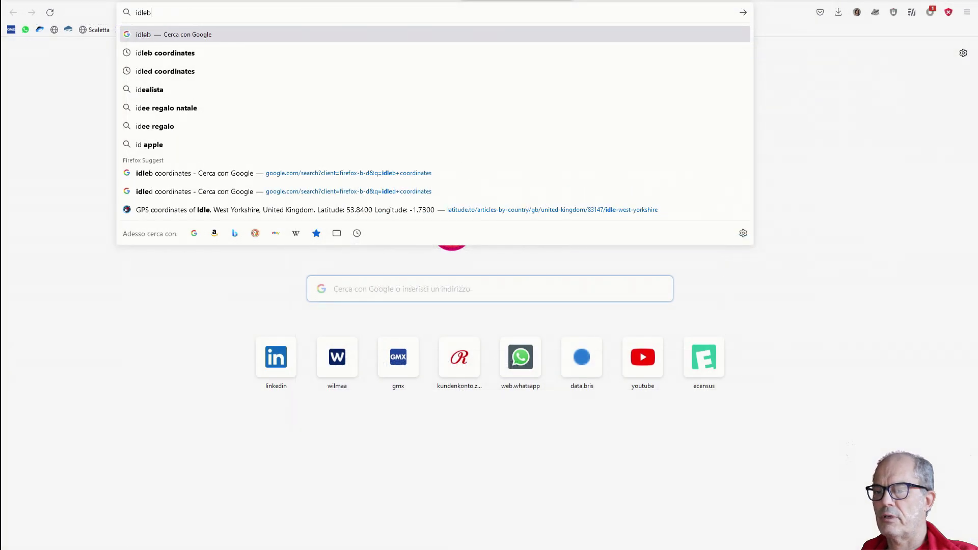
{"action": "type", "text": " coordinates"}
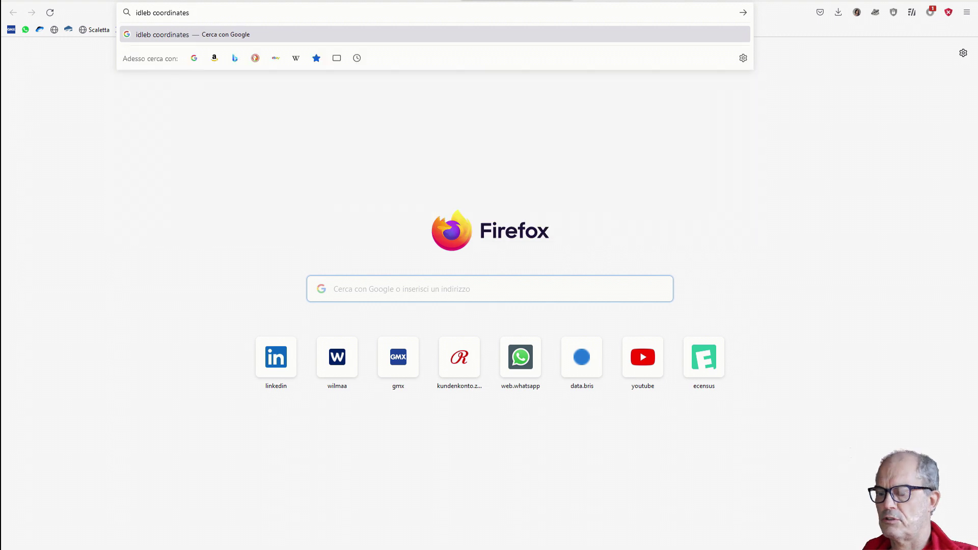
{"action": "key", "text": "Return"}
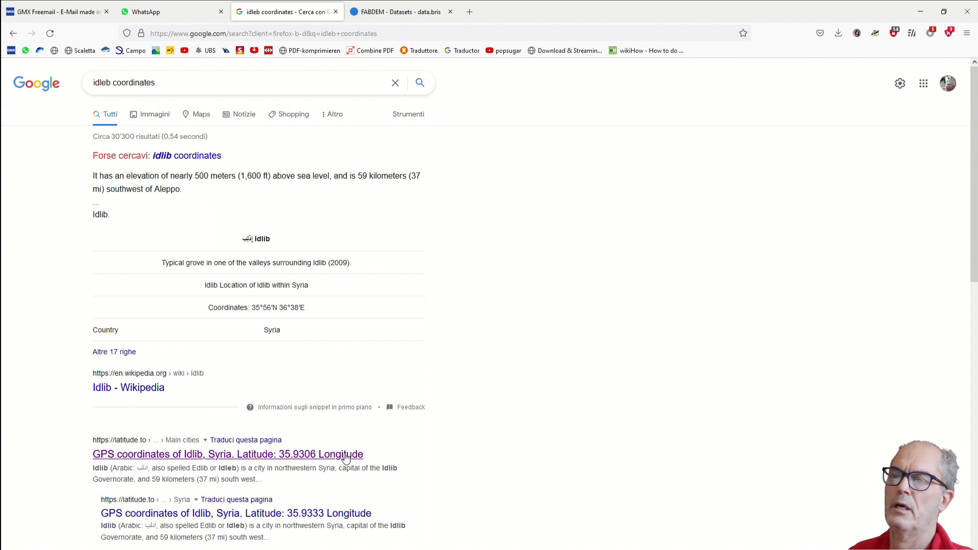
{"action": "left_click", "coordinate": [345, 455]}
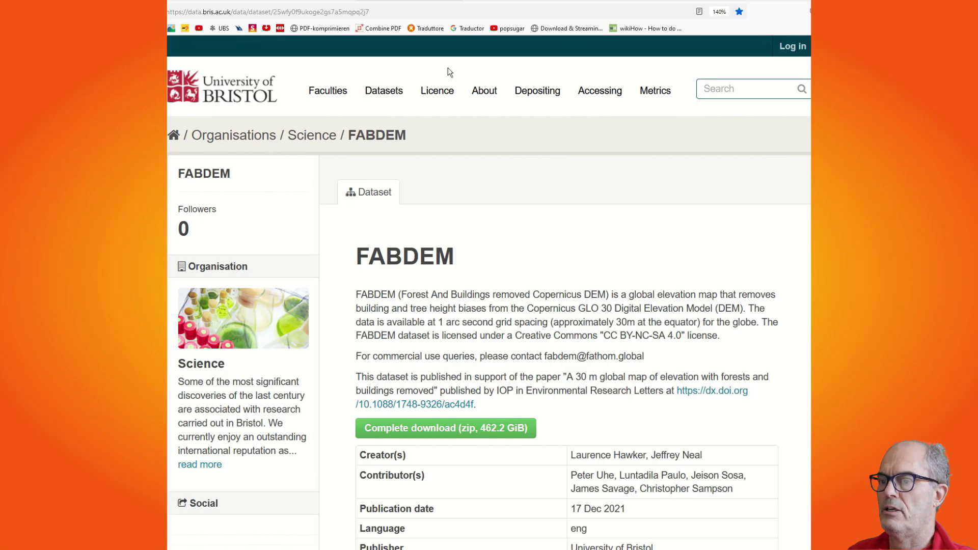
Find N30E030-N40E040_FABDEM_V1-0.zip in the resource list and save it to disk.
{"action": "scroll", "coordinate": [450, 72], "scroll_direction": "down", "scroll_amount": 4}
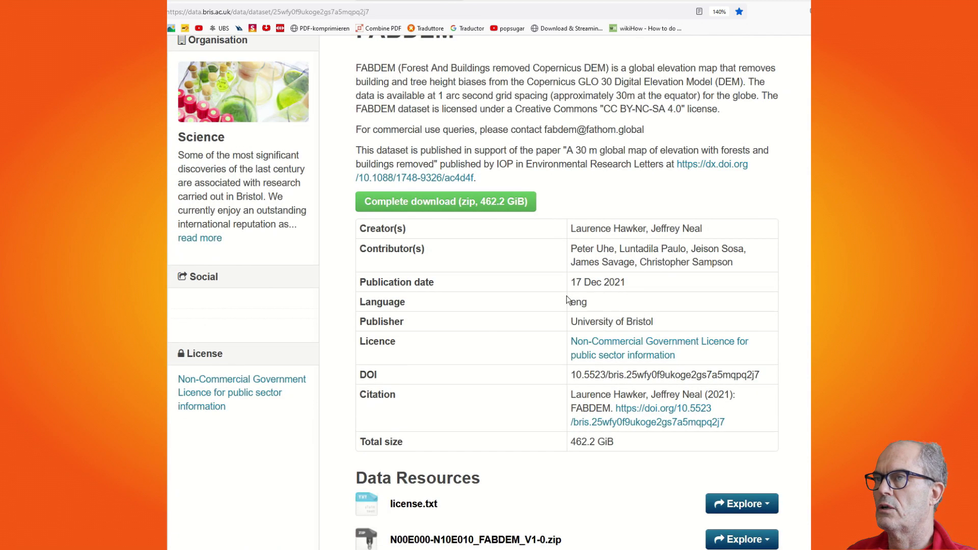
{"action": "scroll", "coordinate": [568, 300], "scroll_direction": "down", "scroll_amount": 10}
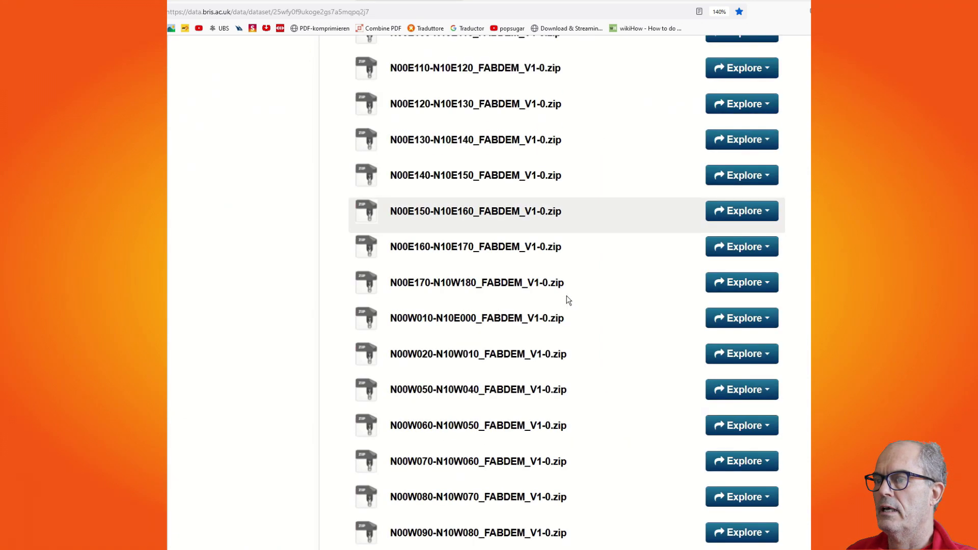
{"action": "scroll", "coordinate": [567, 300], "scroll_direction": "down", "scroll_amount": 7}
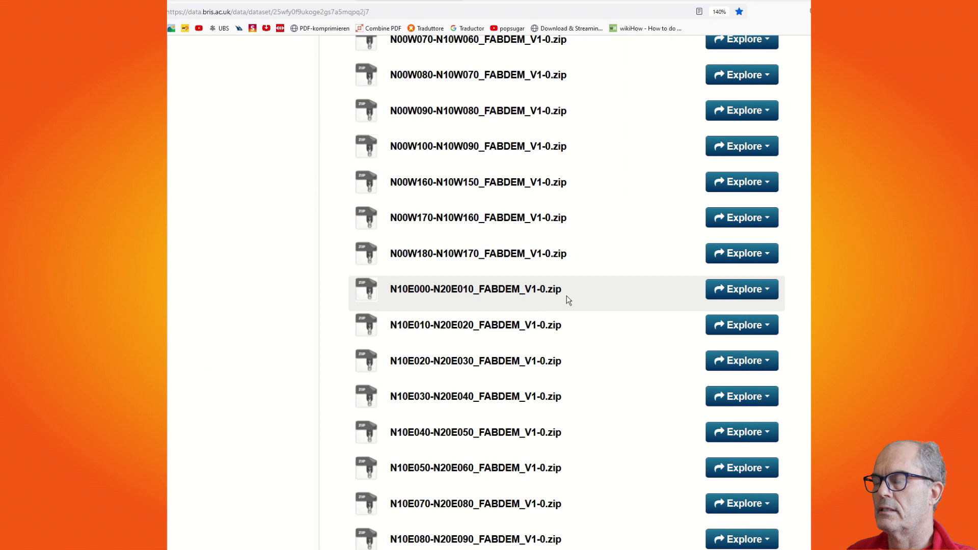
{"action": "scroll", "coordinate": [567, 295], "scroll_direction": "down", "scroll_amount": 4}
{"action": "scroll", "coordinate": [566, 295], "scroll_direction": "down", "scroll_amount": 4}
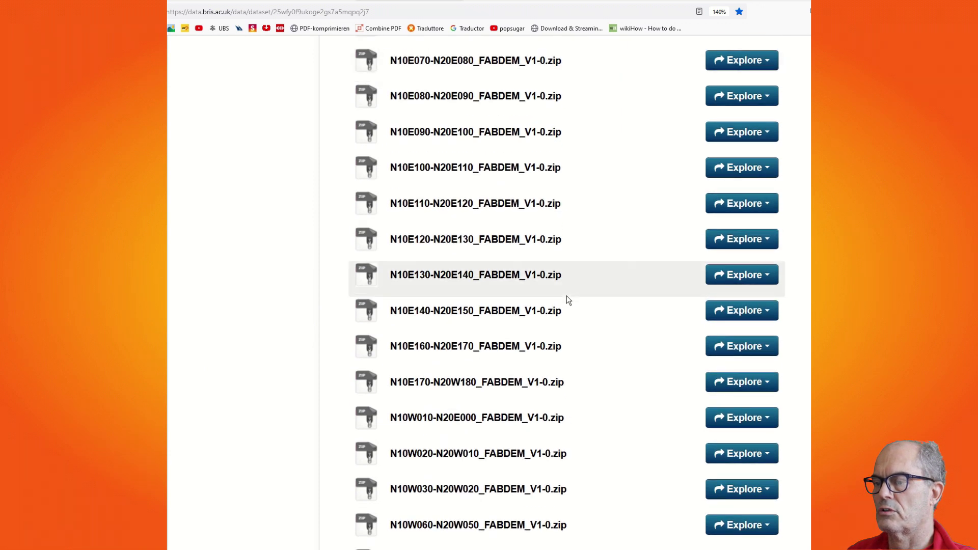
{"action": "scroll", "coordinate": [566, 296], "scroll_direction": "down", "scroll_amount": 14}
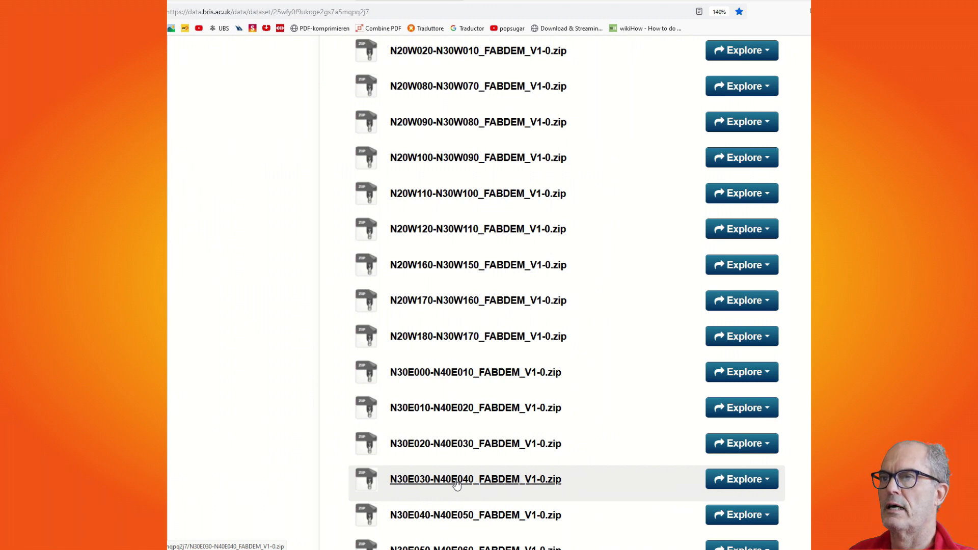
{"action": "left_click", "coordinate": [457, 481]}
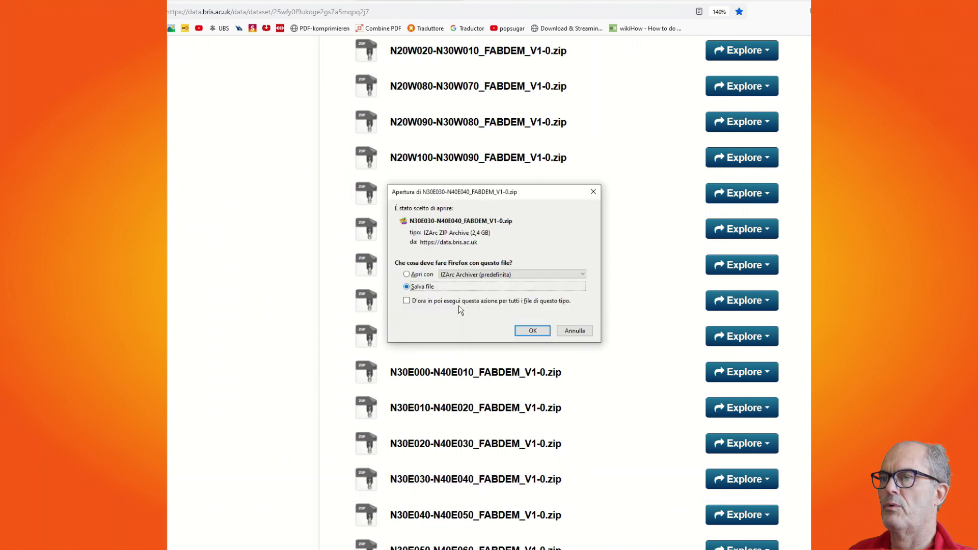
{"action": "left_click", "coordinate": [532, 332]}
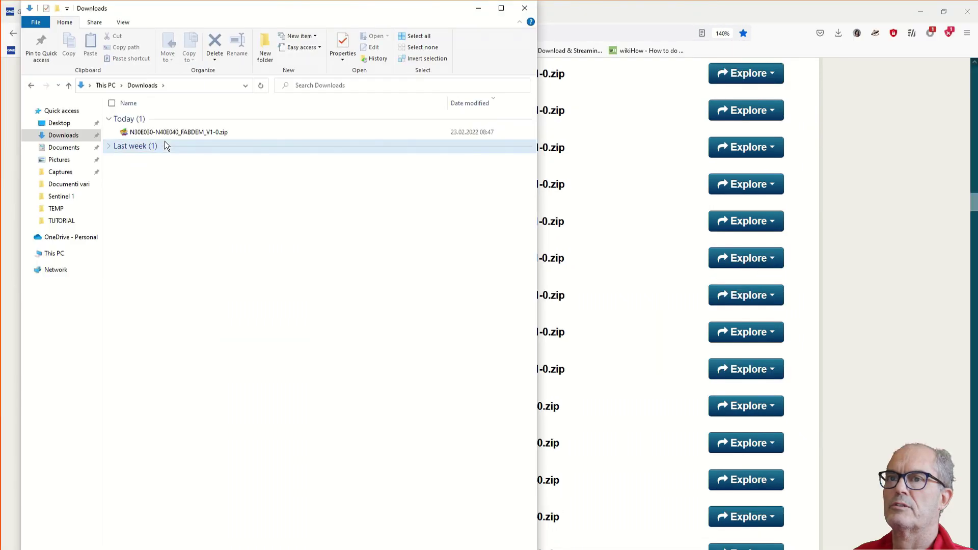
Extract the downloaded FABDEM zip in Downloads with IZArc.
{"action": "left_click", "coordinate": [166, 136]}
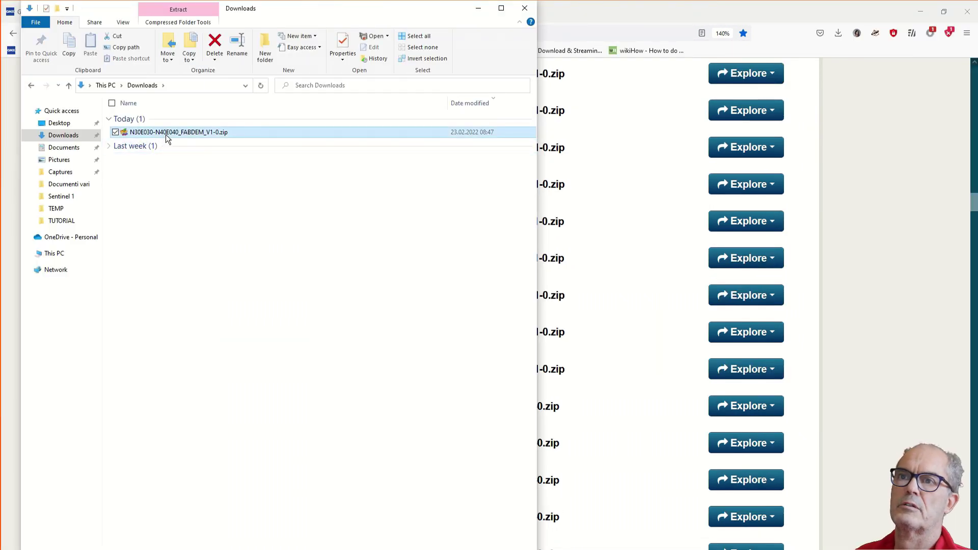
{"action": "right_click", "coordinate": [166, 134]}
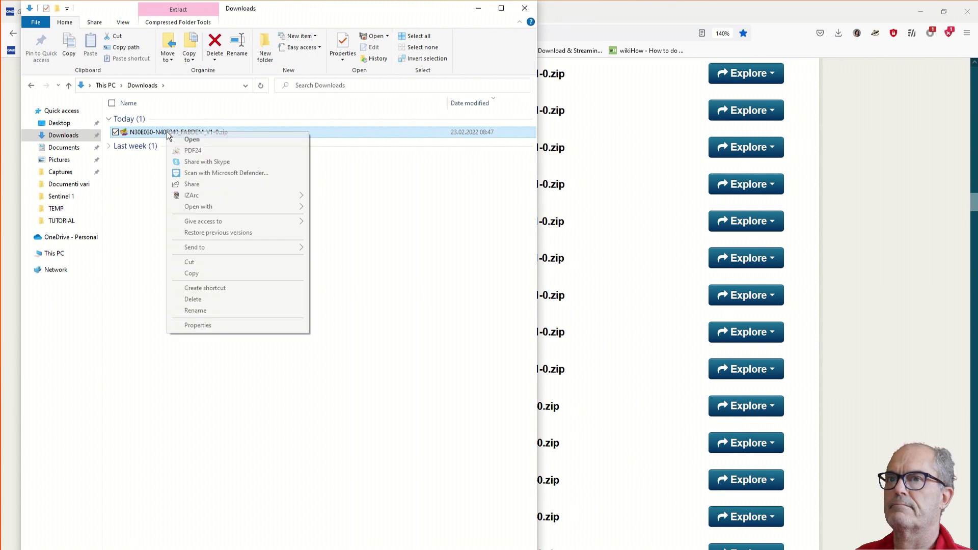
{"action": "left_click", "coordinate": [319, 208]}
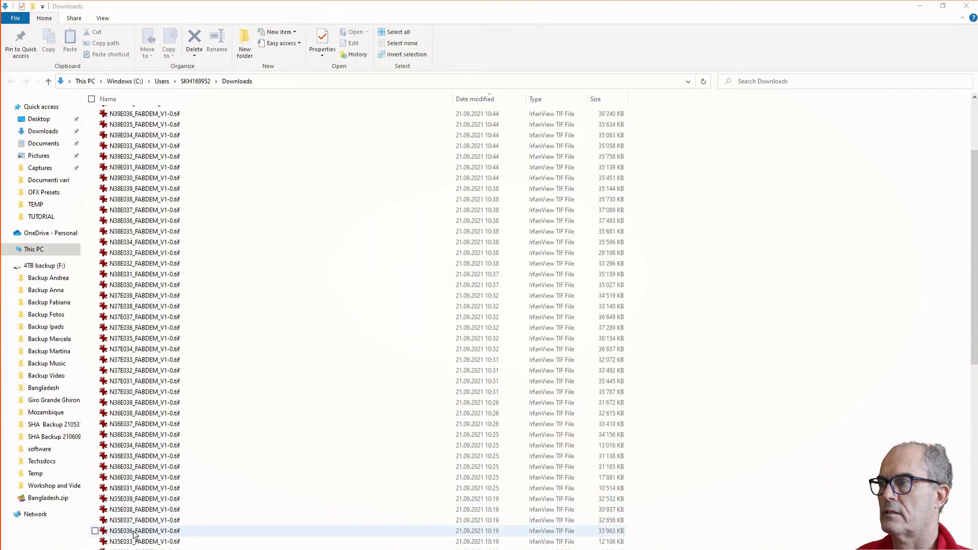
Copy N35E036_FABDEM_V1-0.tif and paste it into Desktop\TEMP.
{"action": "left_click", "coordinate": [95, 533]}
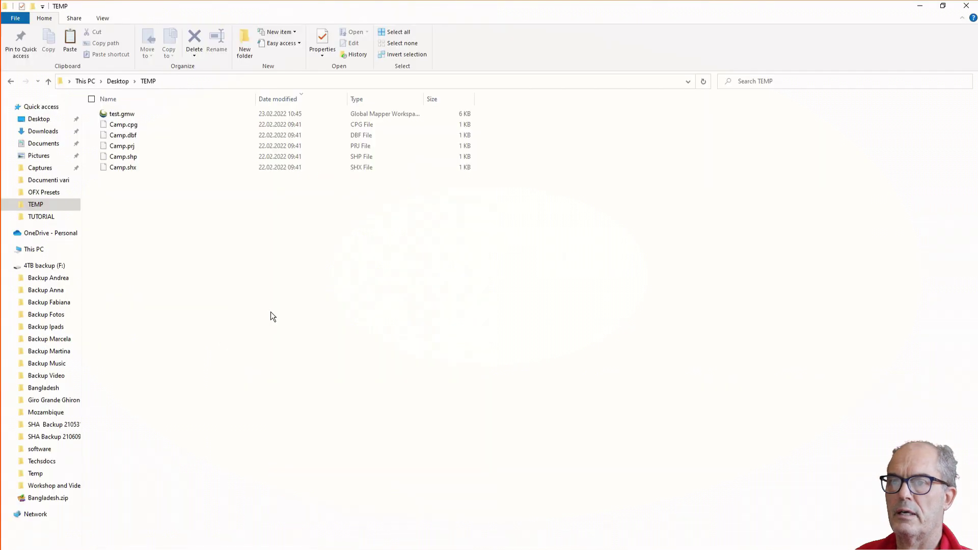
{"action": "right_click", "coordinate": [271, 312]}
{"action": "left_click", "coordinate": [307, 384]}
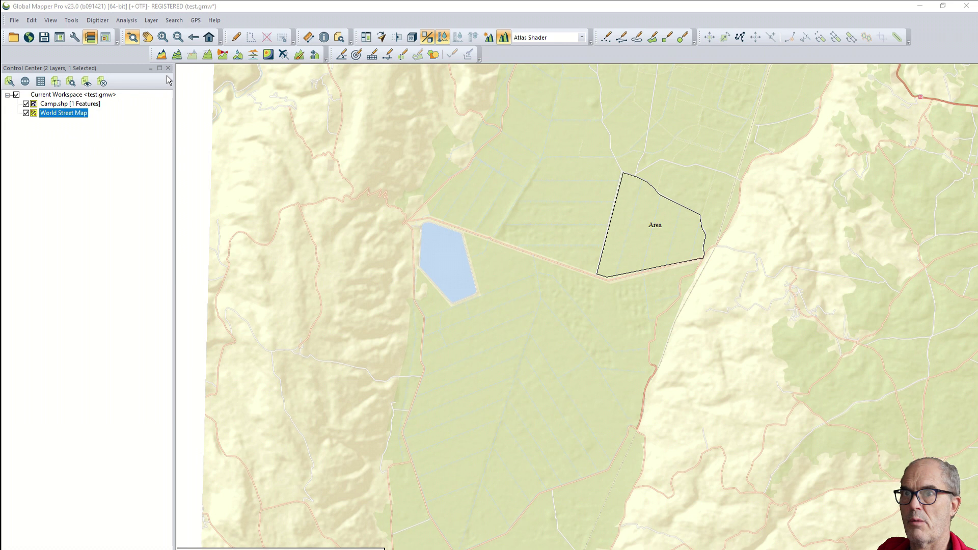
Load N35E036_FABDEM_V1-0.tif as meter elevation, zoom to the camp Area, and save the workspace.
{"action": "left_click", "coordinate": [14, 38]}
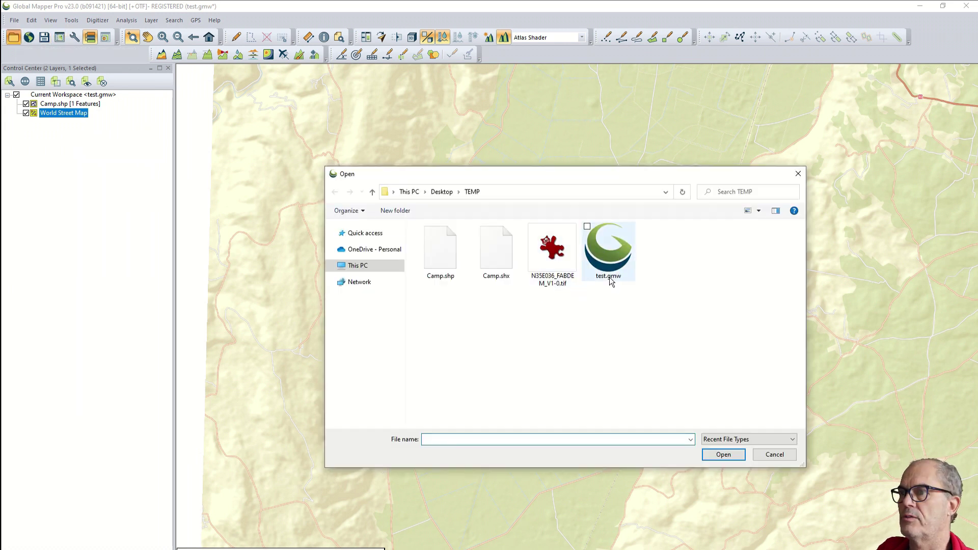
{"action": "double_click", "coordinate": [555, 252]}
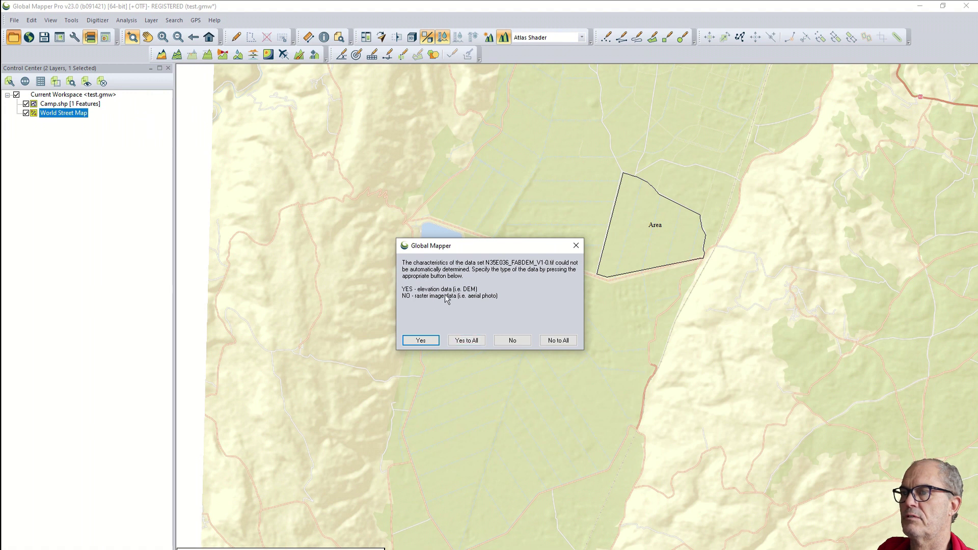
{"action": "left_click", "coordinate": [422, 340]}
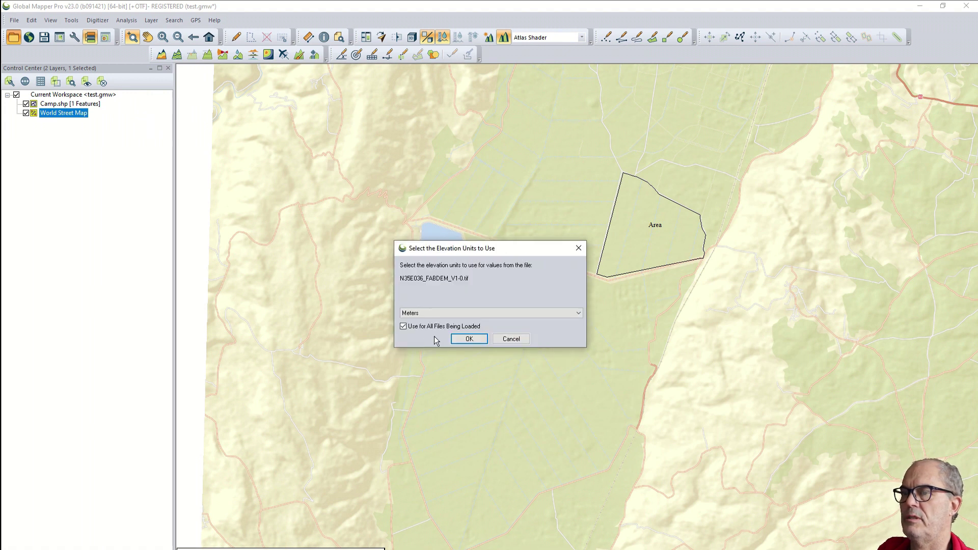
{"action": "left_click", "coordinate": [467, 339]}
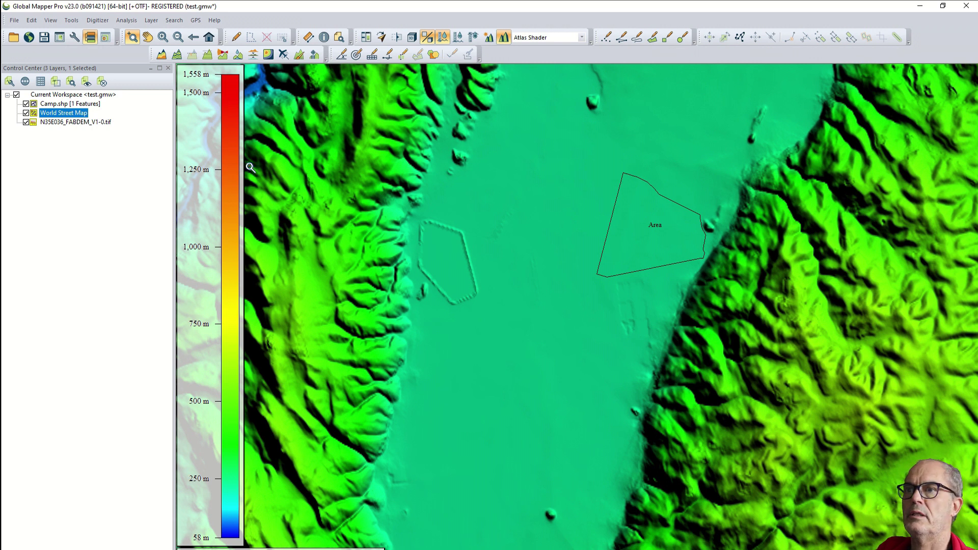
{"action": "left_click_drag", "start_coordinate": [456, 192], "coordinate": [815, 420]}
{"action": "left_click", "coordinate": [44, 36]}
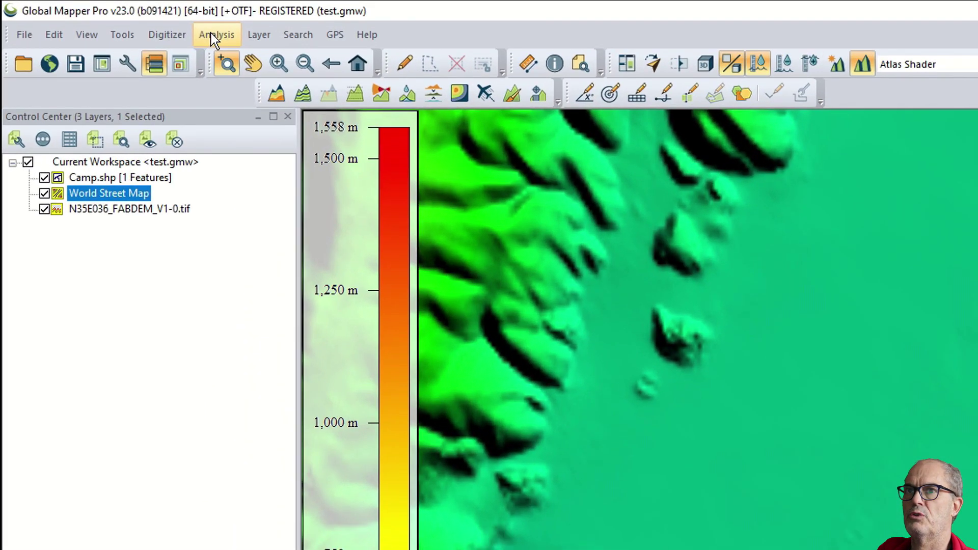
Generate contours named GENERATED CONTOURS FABDEM 1 at 5x5 resolution for all data visible on screen.
{"action": "left_click", "coordinate": [123, 21]}
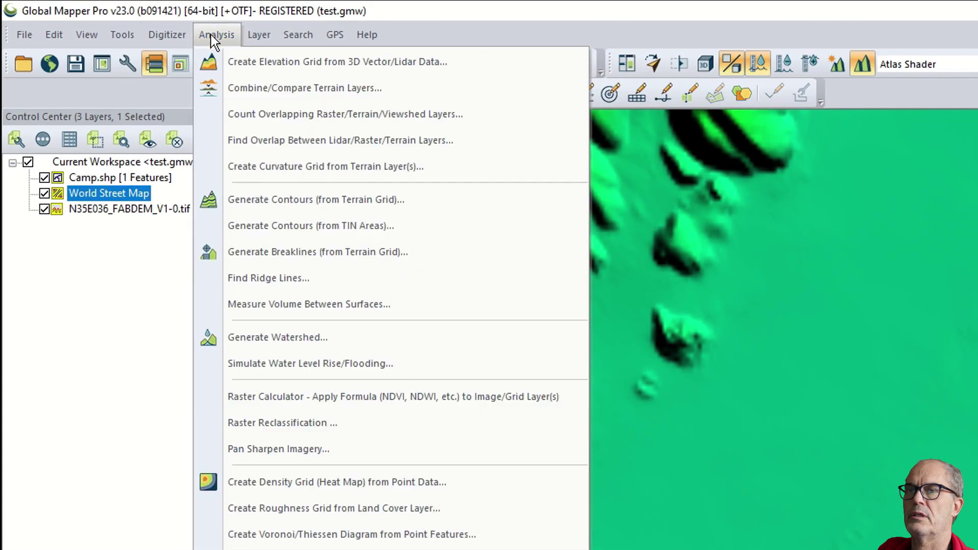
{"action": "left_click", "coordinate": [316, 199]}
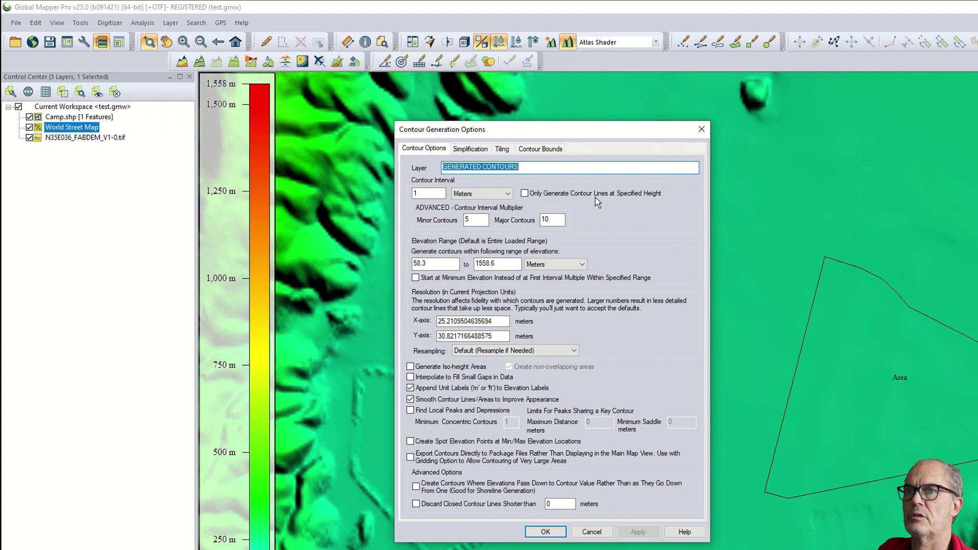
{"action": "left_click", "coordinate": [549, 168]}
{"action": "type", "text": "FABDEM 1"}
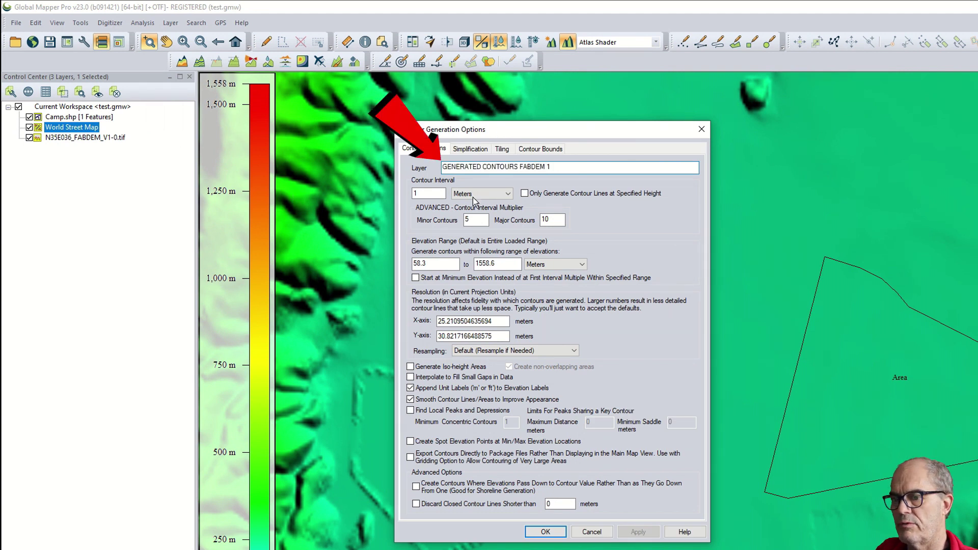
{"action": "double_click", "coordinate": [437, 321]}
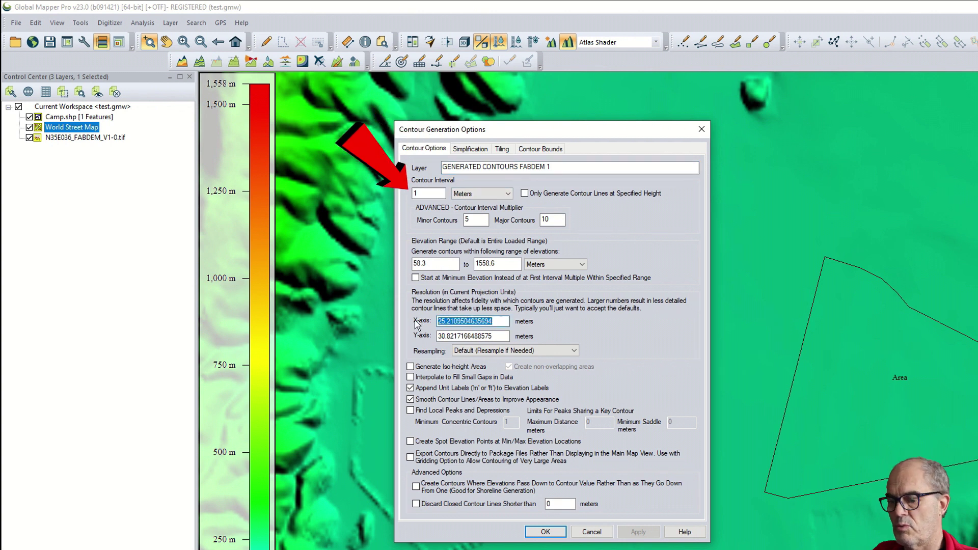
{"action": "type", "text": "5"}
{"action": "double_click", "coordinate": [479, 337]}
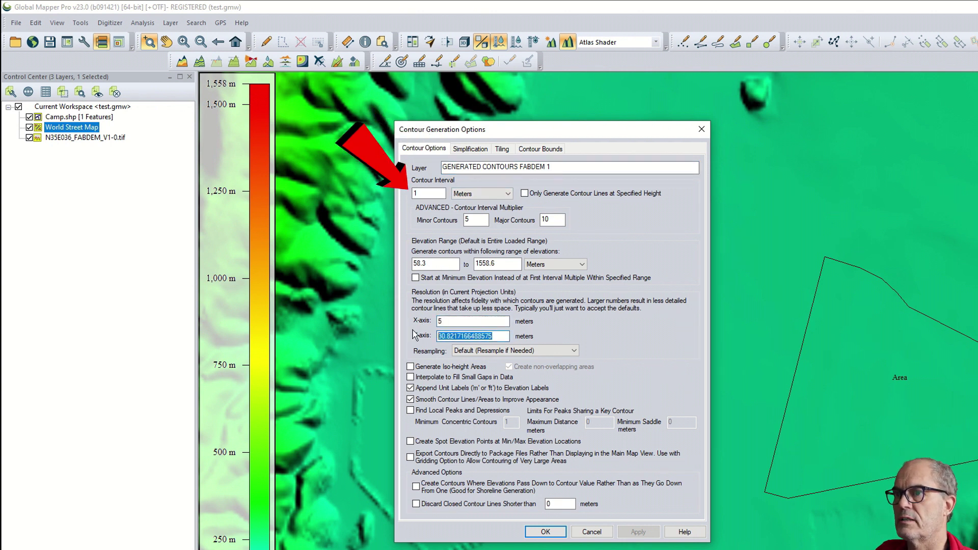
{"action": "type", "text": "5"}
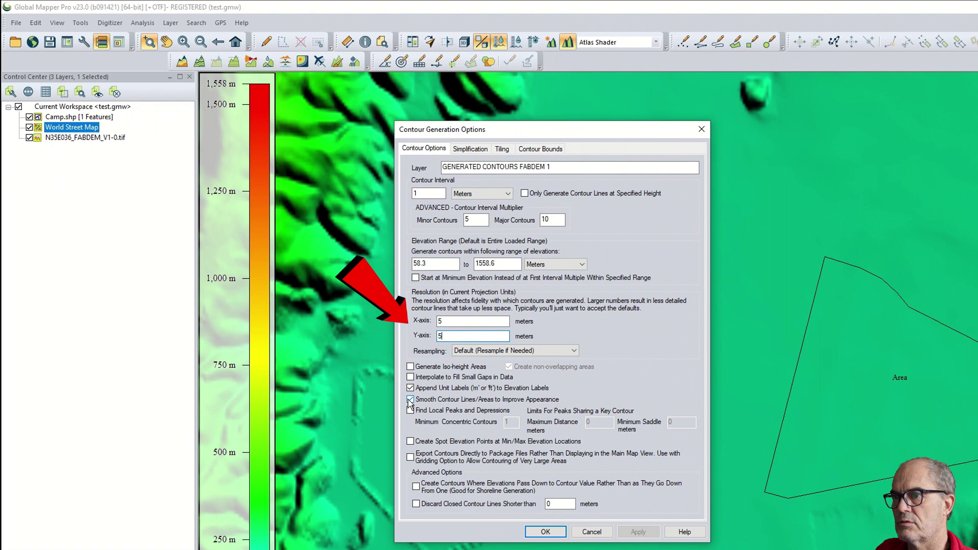
{"action": "left_click", "coordinate": [536, 151]}
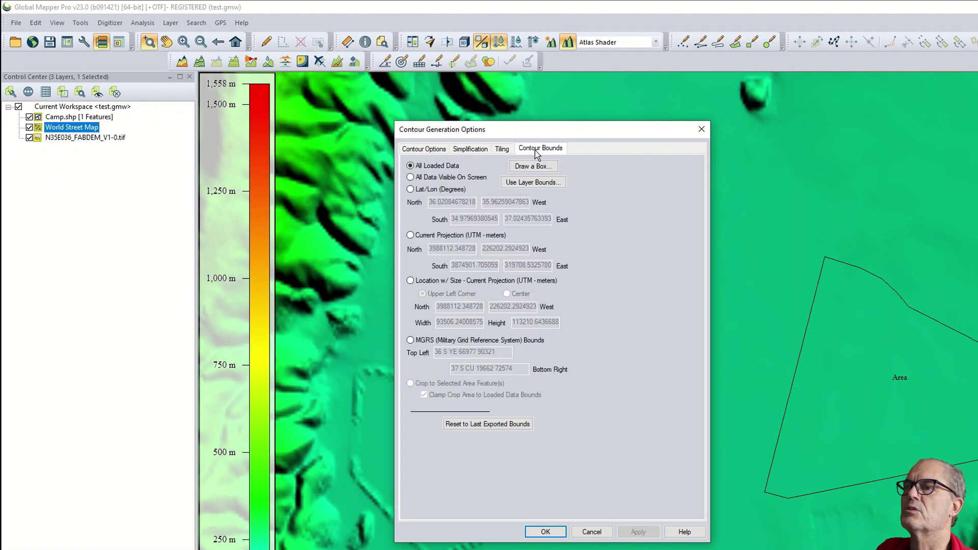
{"action": "left_click", "coordinate": [448, 178]}
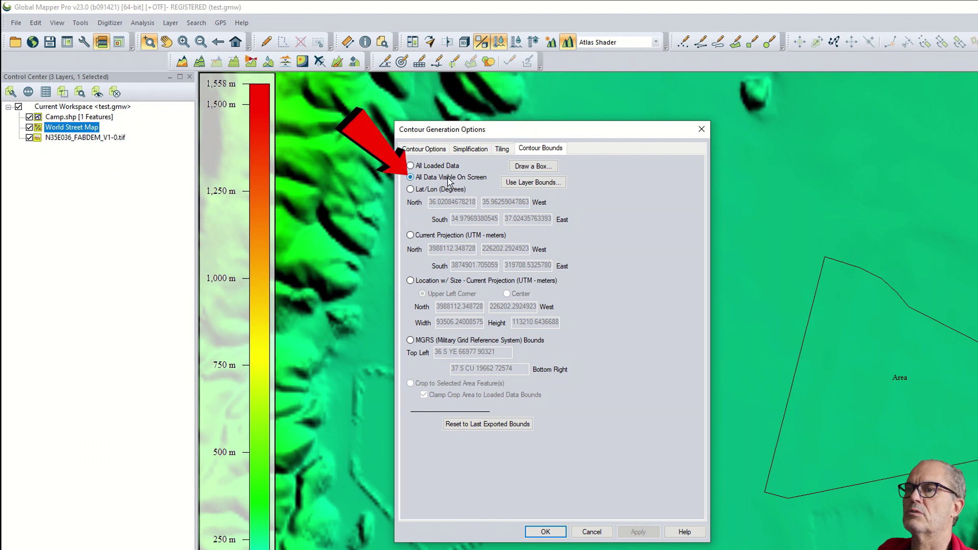
{"action": "left_click", "coordinate": [545, 532]}
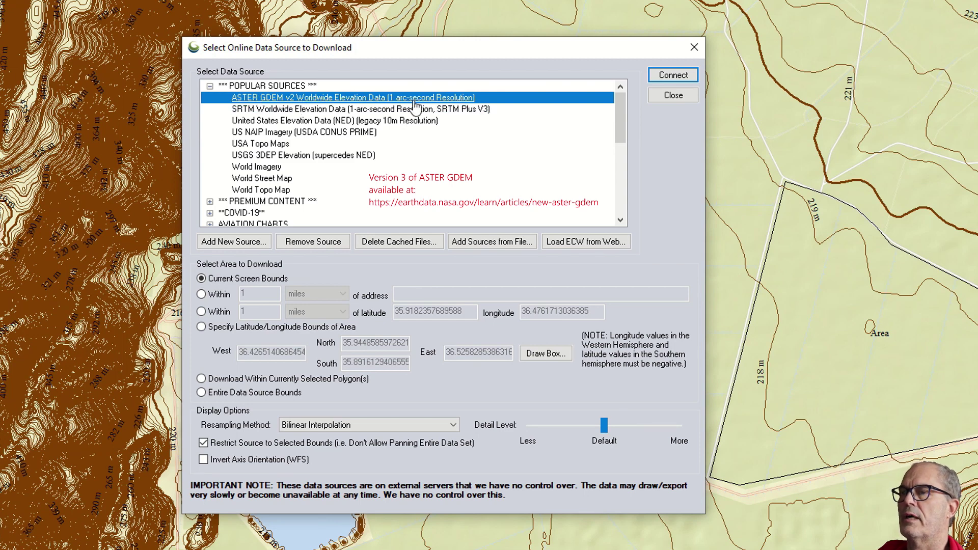
Connect to ASTER GDEM v2 online elevation and uncheck the GENERATED CONTOURS FABDEM 1 layer.
{"action": "left_click", "coordinate": [674, 76]}
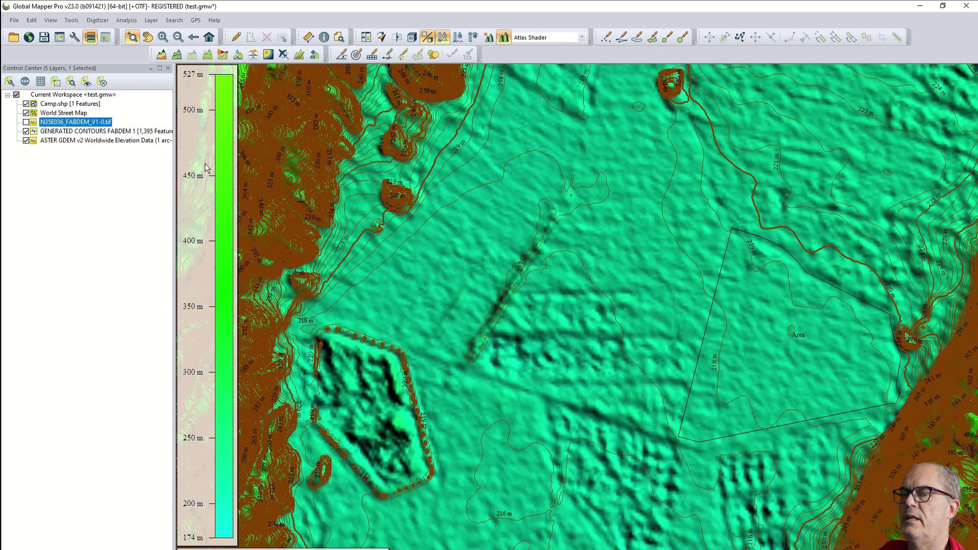
{"action": "left_click", "coordinate": [26, 131]}
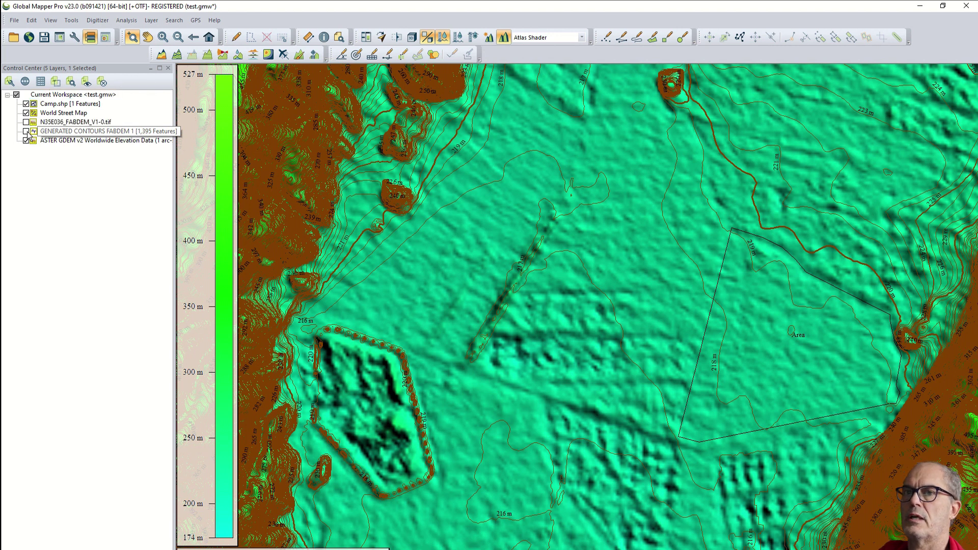
Create GENERATED CONTOURS ASTER 1m from the terrain grid at 5x5 resolution, bounded to the visible screen.
{"action": "left_click", "coordinate": [126, 23]}
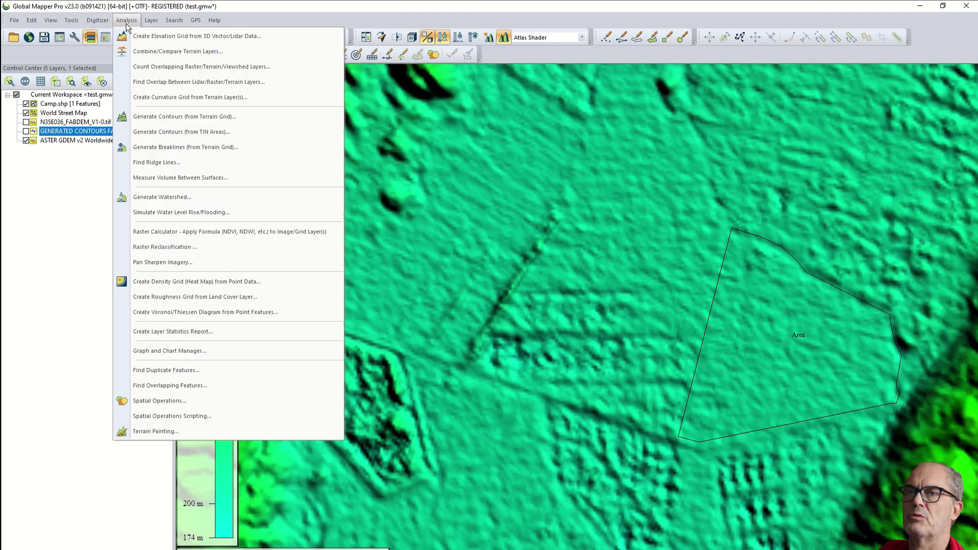
{"action": "left_click", "coordinate": [163, 118]}
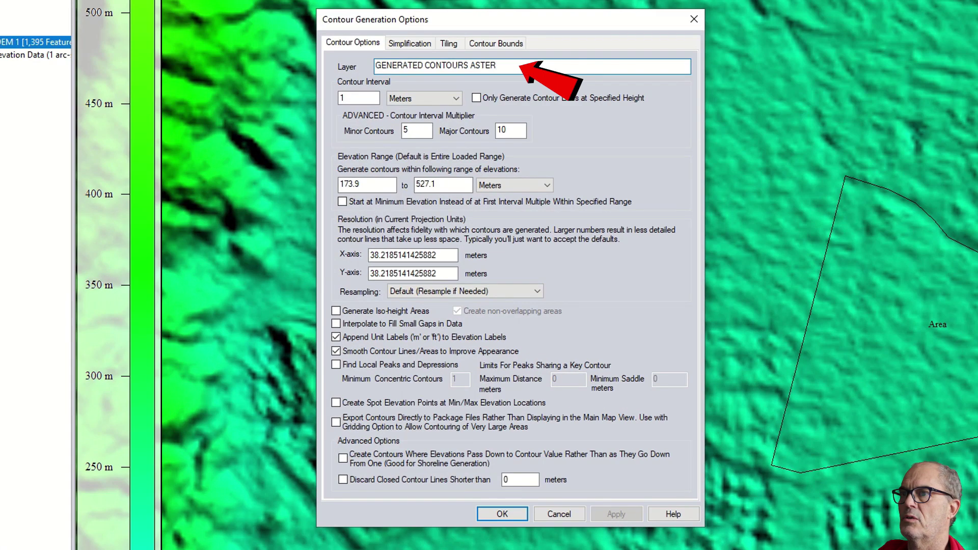
{"action": "type", "text": "m"}
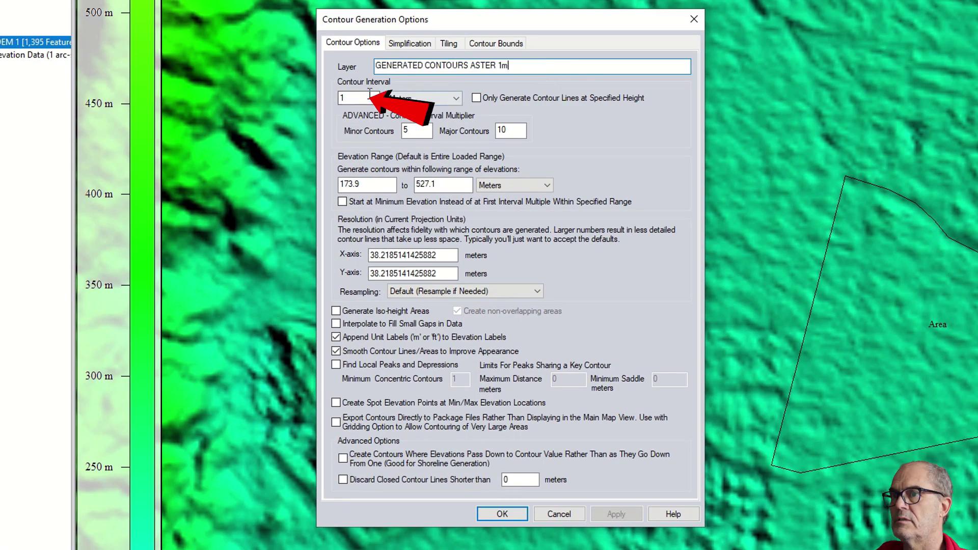
{"action": "double_click", "coordinate": [427, 257]}
{"action": "type", "text": "5"}
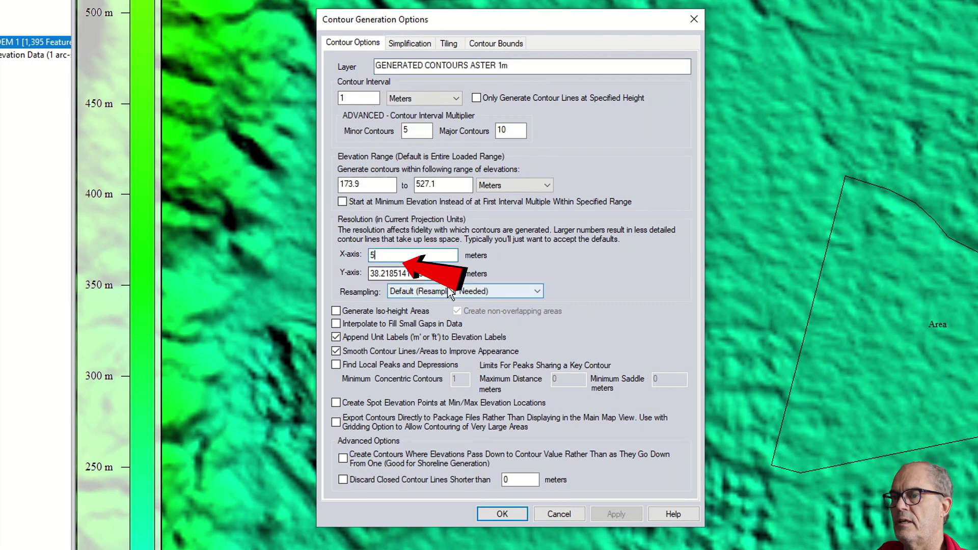
{"action": "key", "text": "Tab"}
{"action": "type", "text": "5"}
{"action": "left_click", "coordinate": [476, 41]}
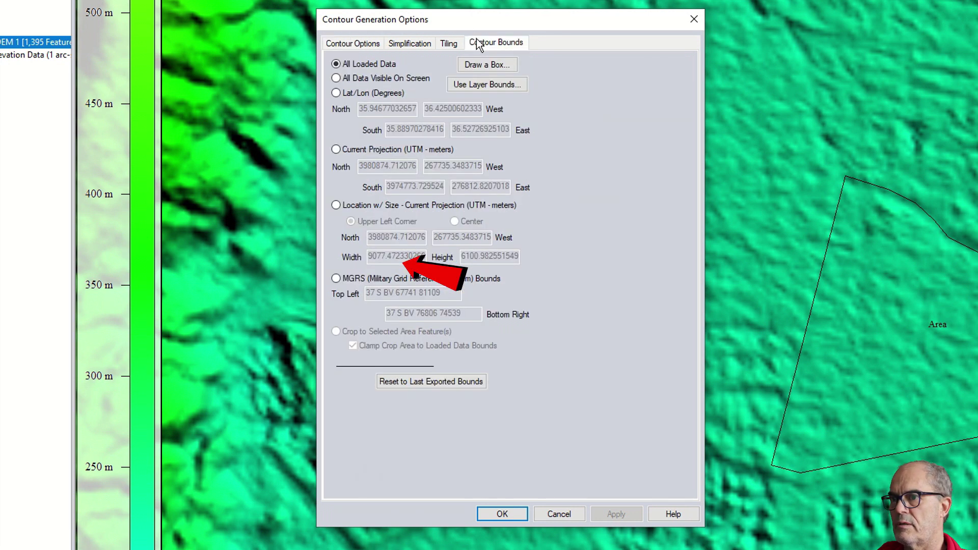
{"action": "left_click", "coordinate": [375, 78]}
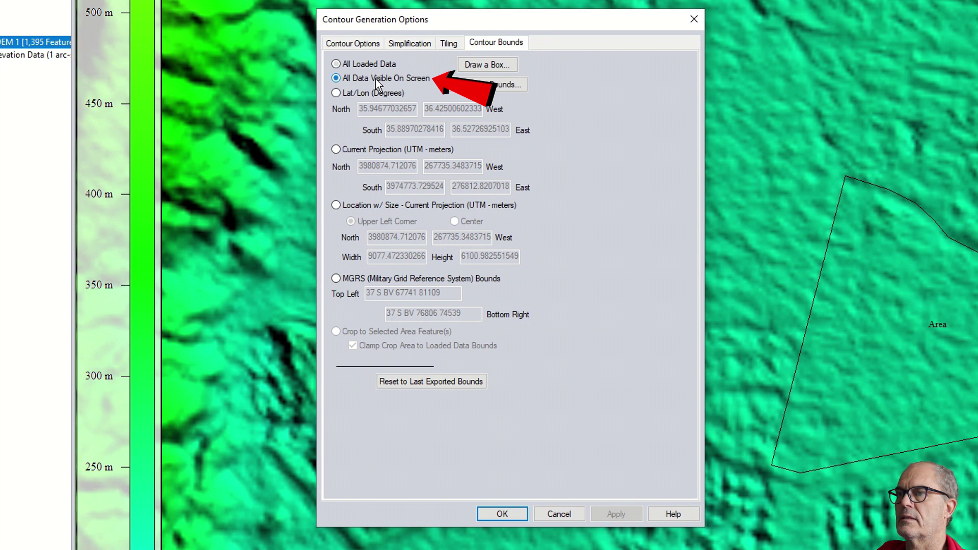
{"action": "left_click", "coordinate": [503, 514]}
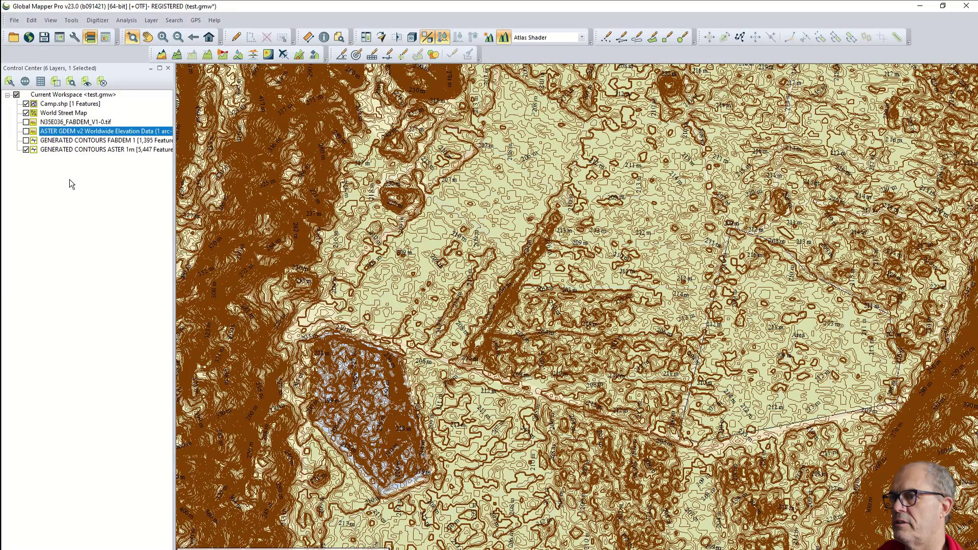
Hide the GENERATED CONTOURS ASTER 1m layer and bring up the online data source list.
{"action": "left_click", "coordinate": [29, 150]}
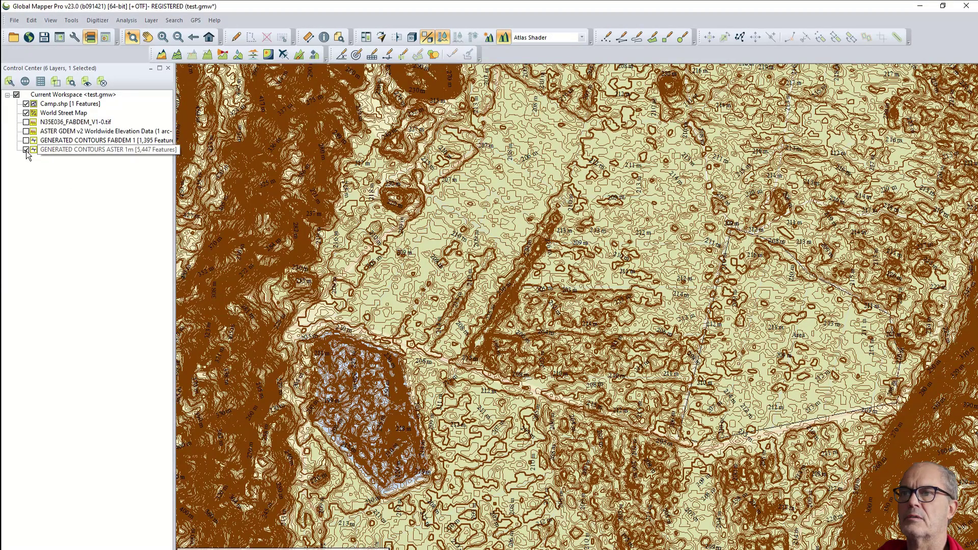
{"action": "left_click", "coordinate": [26, 149]}
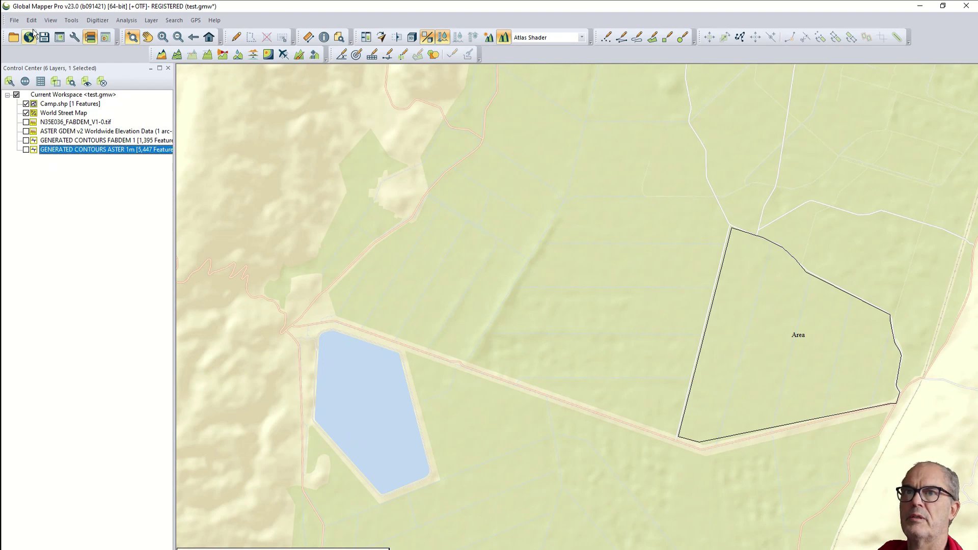
{"action": "left_click", "coordinate": [29, 37]}
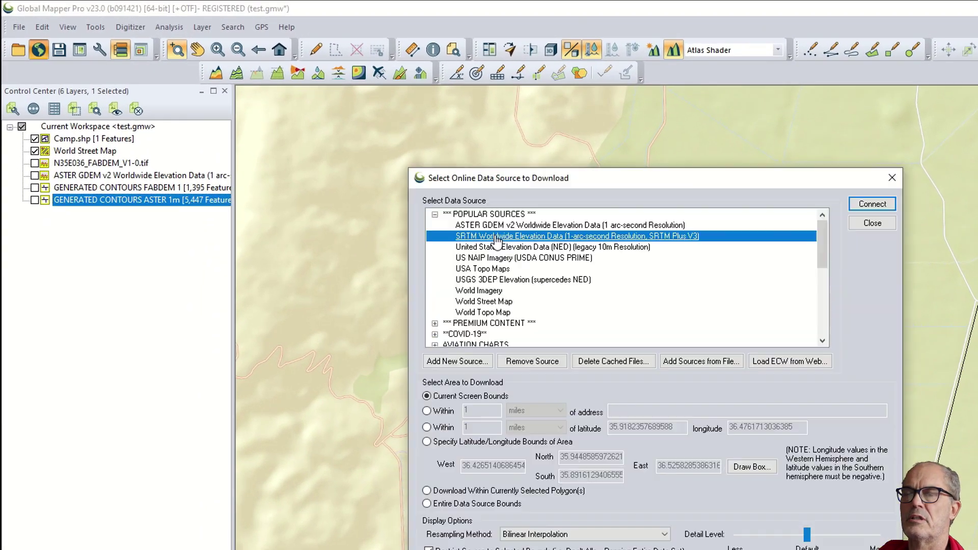
Load SRTM elevation, then generate 1 m contours at 5 m X/Y resolution for on-screen data.
{"action": "left_click", "coordinate": [872, 204]}
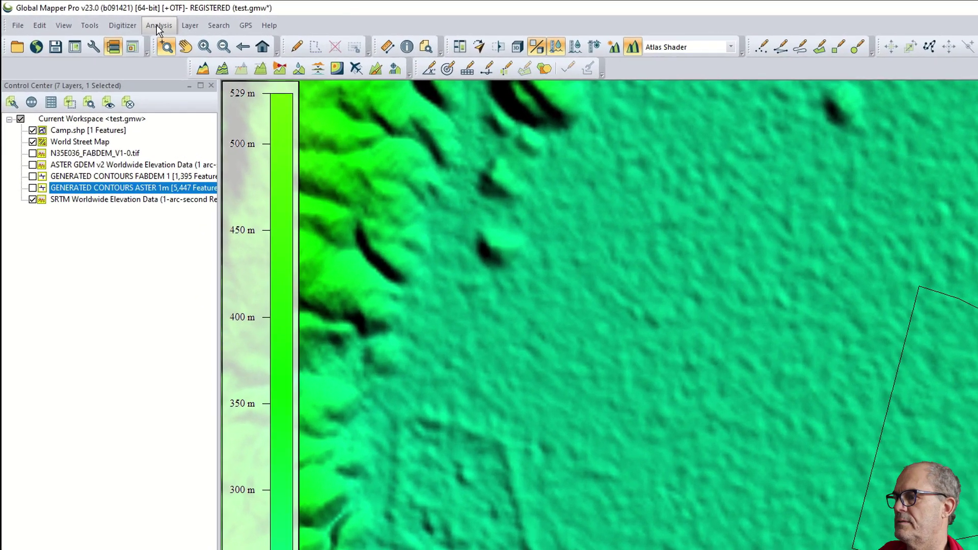
{"action": "left_click", "coordinate": [167, 27]}
{"action": "left_click", "coordinate": [243, 153]}
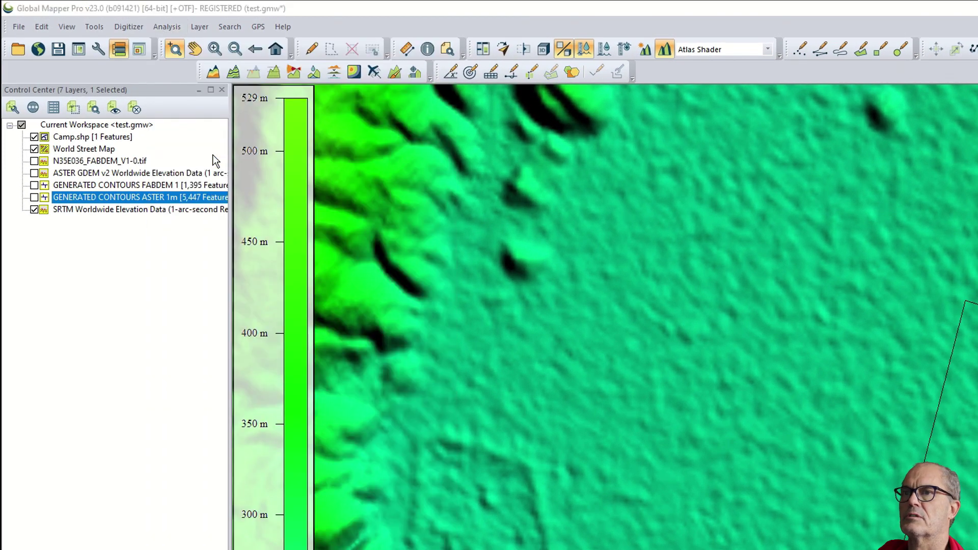
{"action": "left_click", "coordinate": [644, 199]}
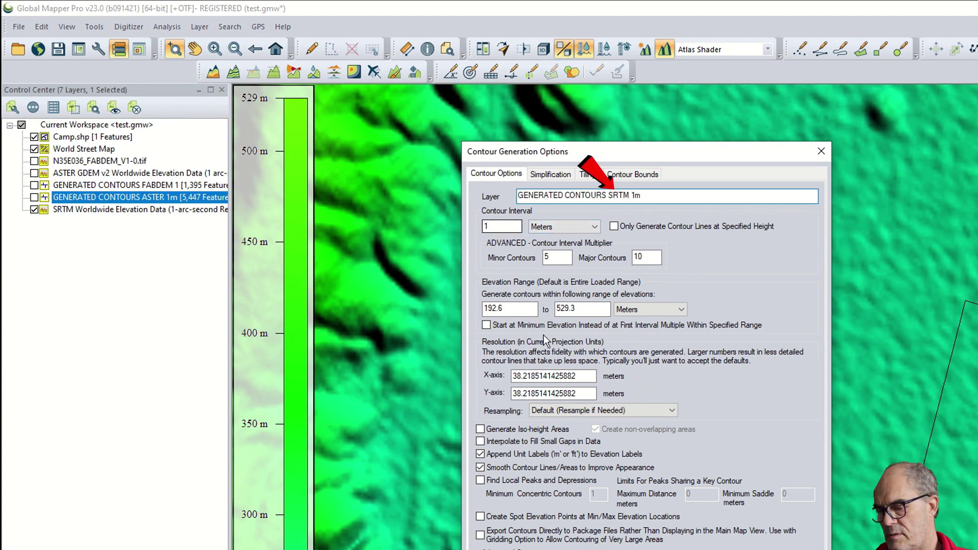
{"action": "left_click_drag", "start_coordinate": [581, 376], "coordinate": [498, 369]}
{"action": "type", "text": "5"}
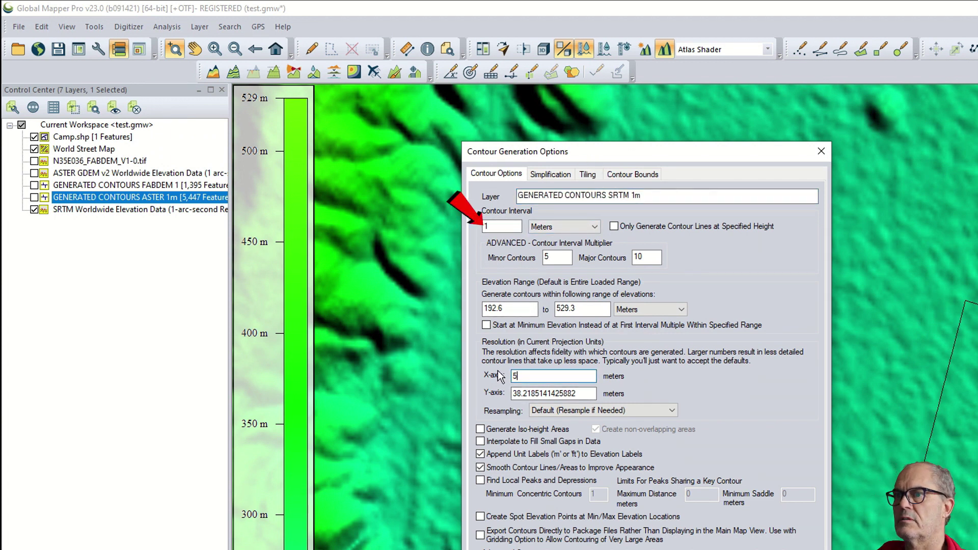
{"action": "left_click_drag", "start_coordinate": [586, 393], "coordinate": [488, 385]}
{"action": "type", "text": "5"}
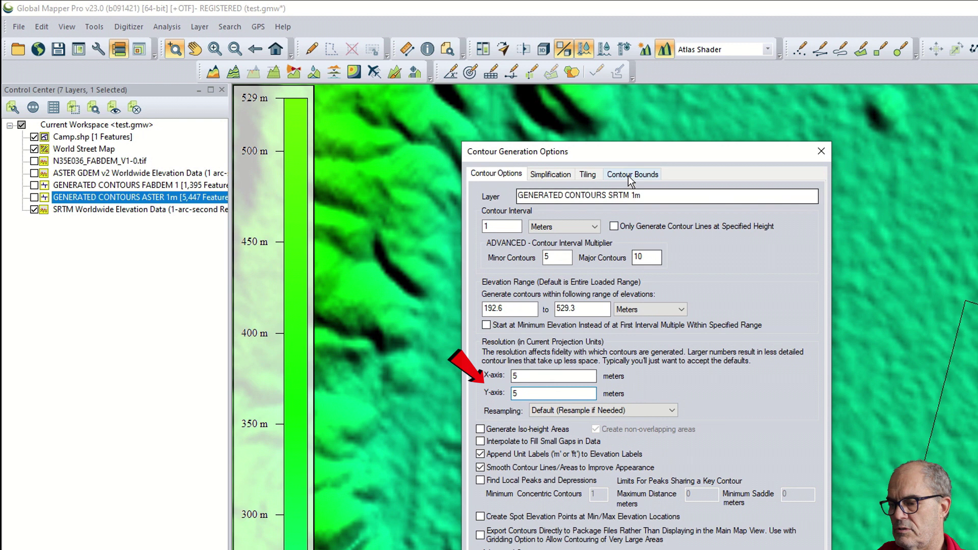
{"action": "left_click", "coordinate": [628, 174]}
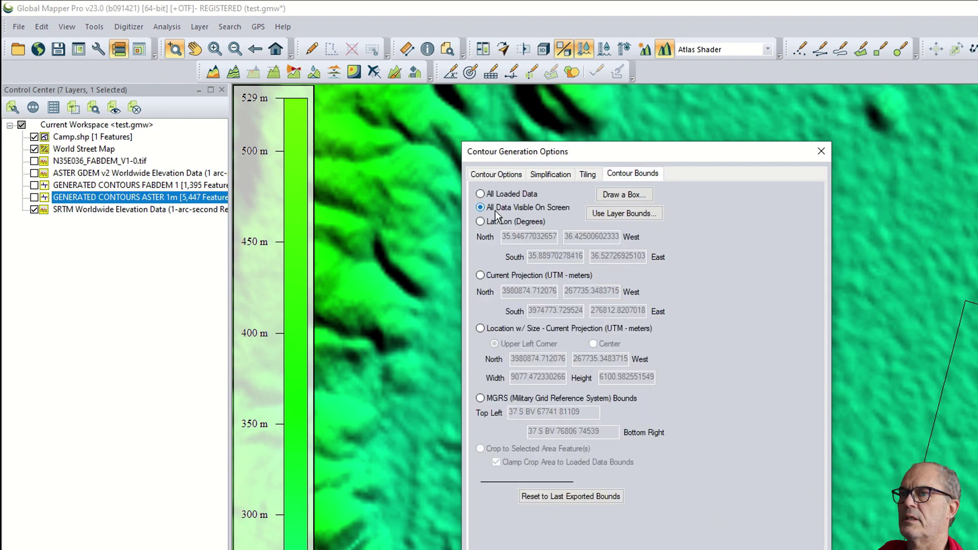
{"action": "left_click", "coordinate": [495, 209]}
{"action": "key", "text": "Return"}
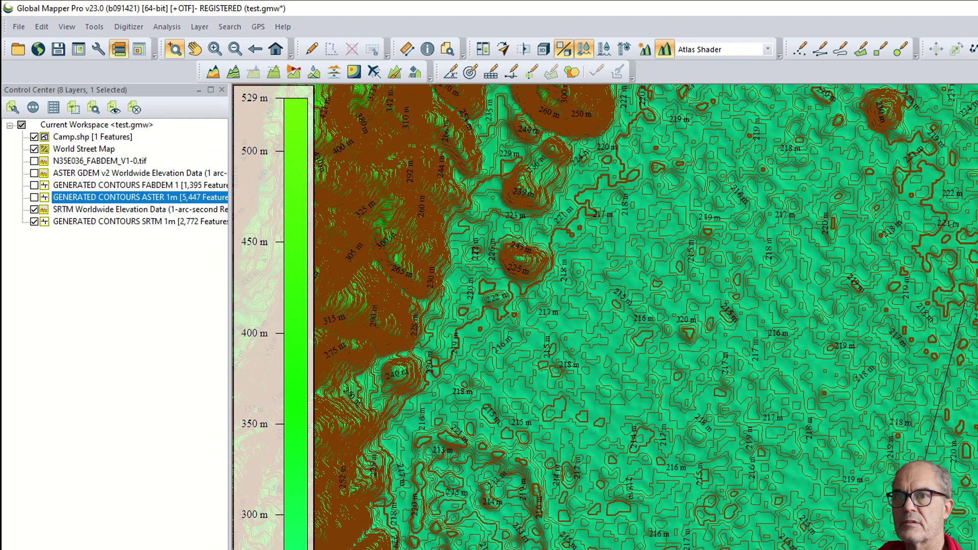
Move the SRTM layer up, zoom in, and toggle the ASTER and SRTM contours off to compare.
{"action": "left_click_drag", "start_coordinate": [102, 209], "coordinate": [102, 185]}
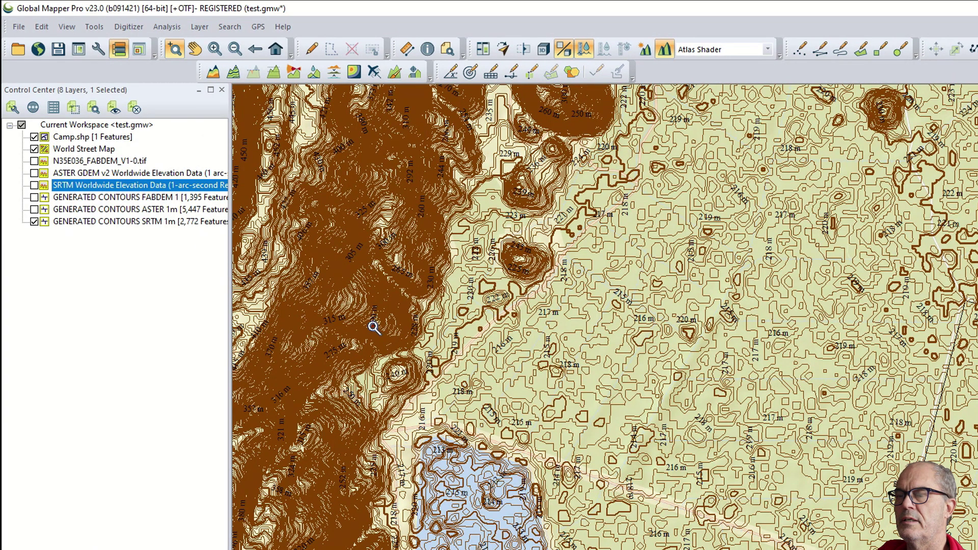
{"action": "left_click", "coordinate": [530, 460]}
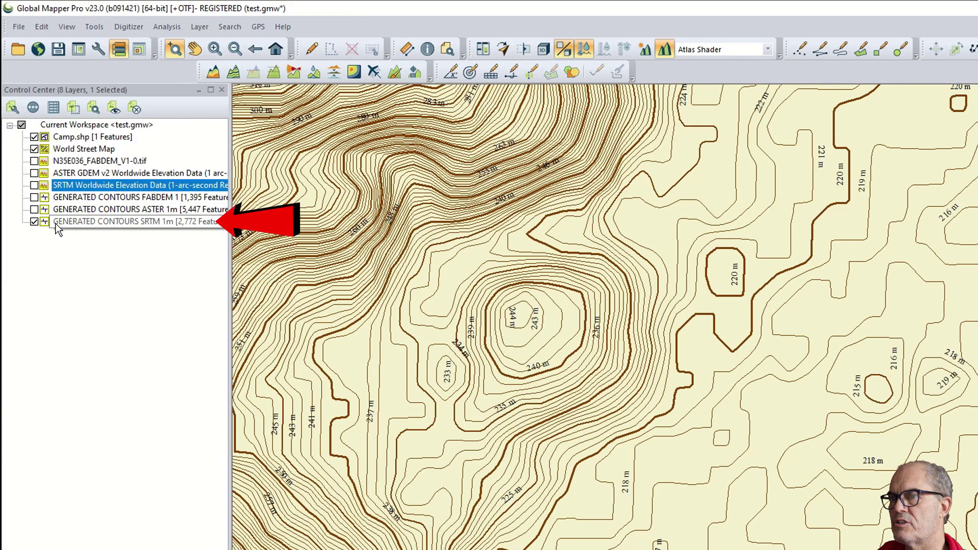
{"action": "left_click", "coordinate": [35, 209]}
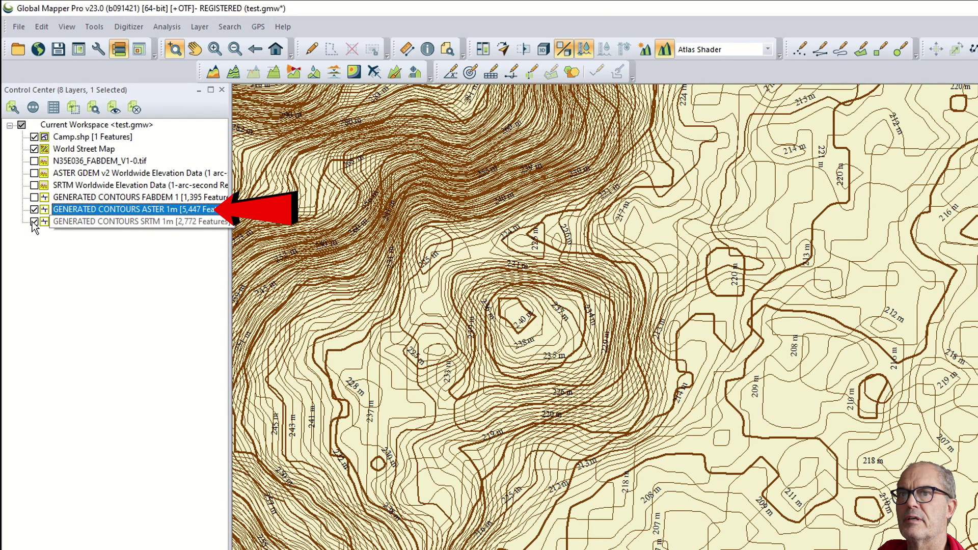
{"action": "left_click", "coordinate": [34, 222]}
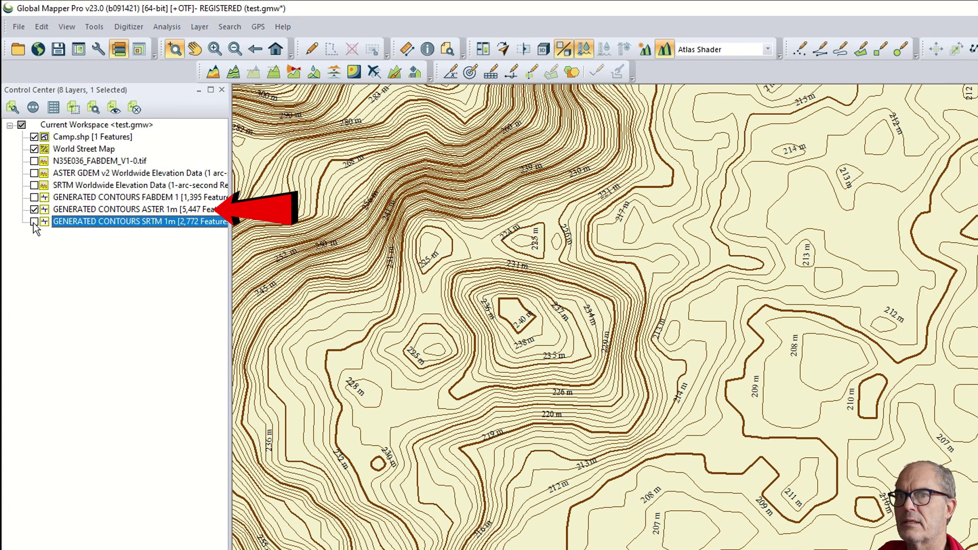
{"action": "left_click", "coordinate": [34, 209]}
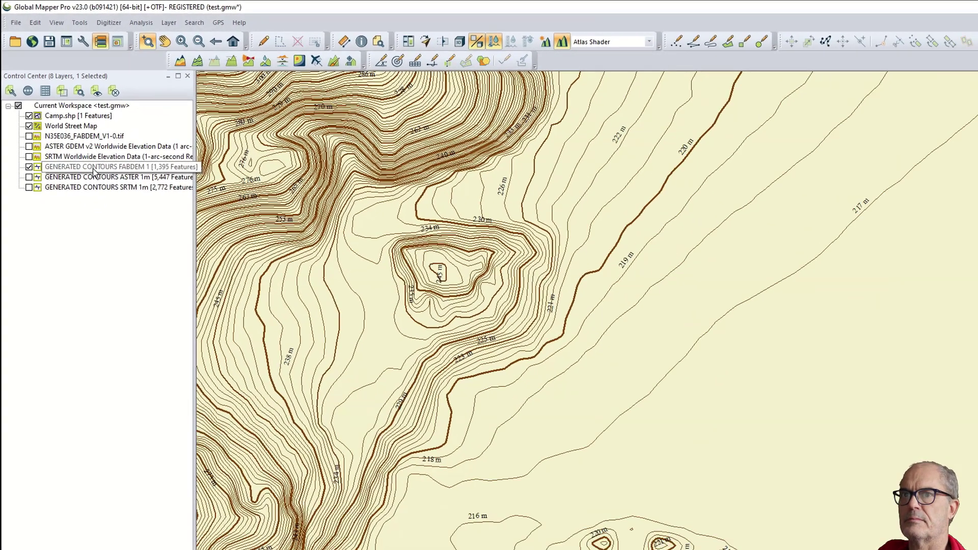
Zoom to the FABDEM contours, hide them, and turn on the N35E036_FABDEM_V1-0.tif elevation grid.
{"action": "right_click", "coordinate": [94, 170]}
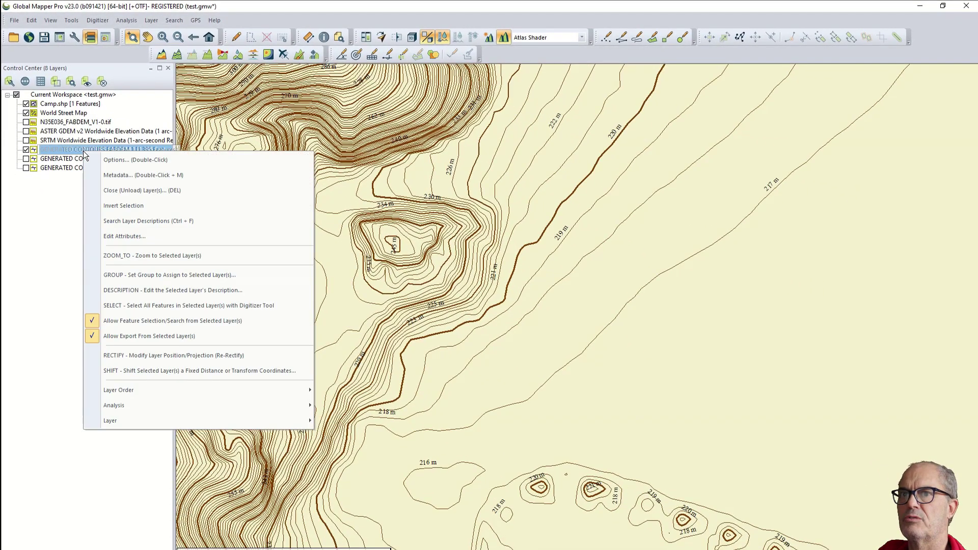
{"action": "left_click", "coordinate": [152, 282]}
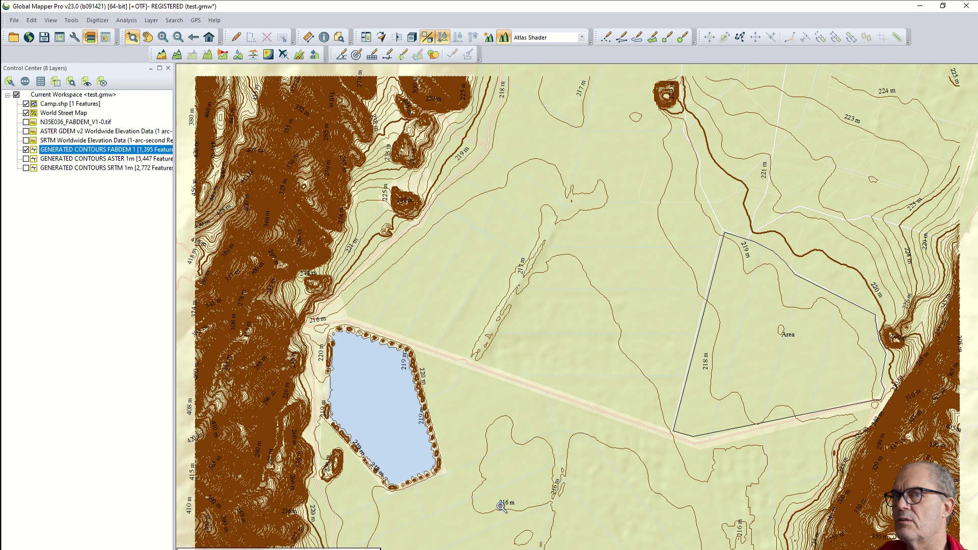
{"action": "left_click", "coordinate": [26, 150]}
{"action": "left_click", "coordinate": [26, 124]}
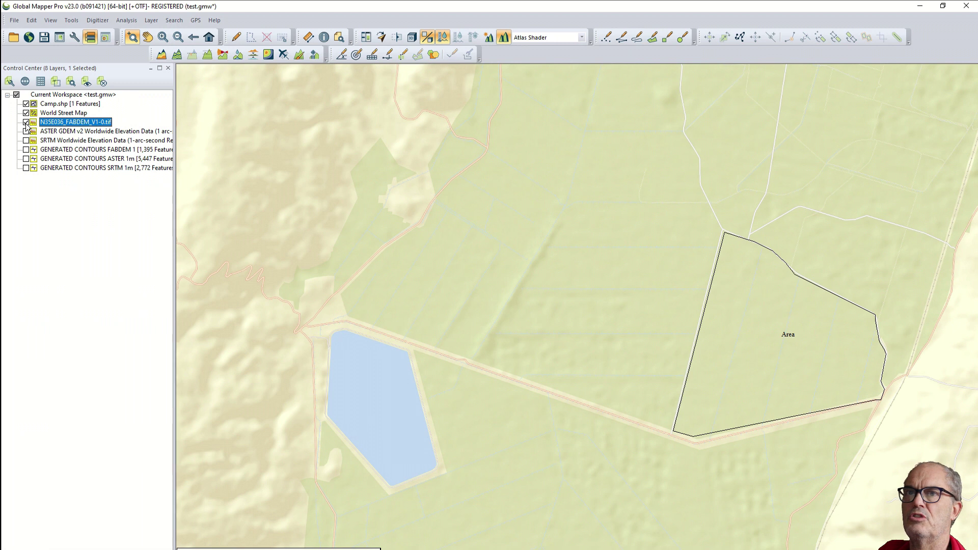
{"action": "left_click", "coordinate": [26, 122]}
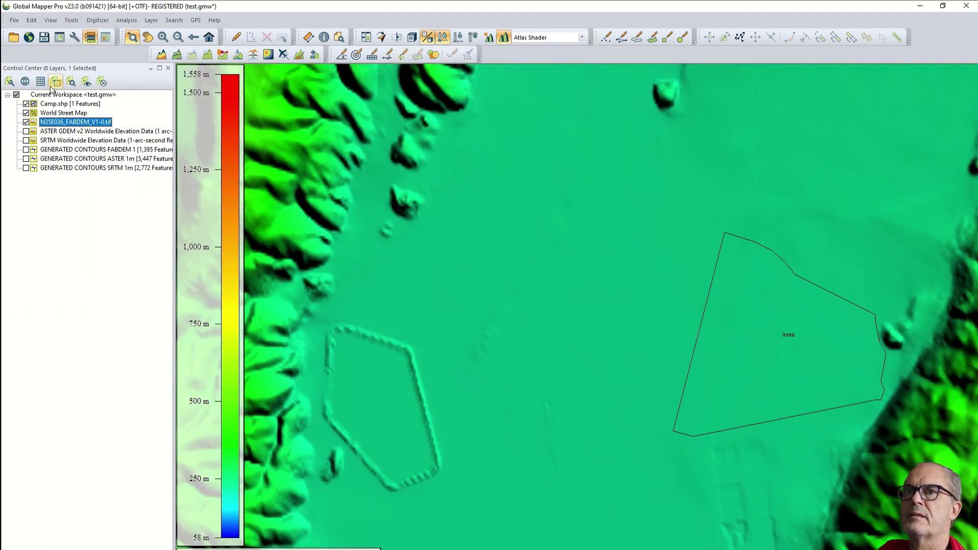
Start a water level rise simulation and name its layer 'FABDEM 217.5m'.
{"action": "left_click", "coordinate": [128, 21]}
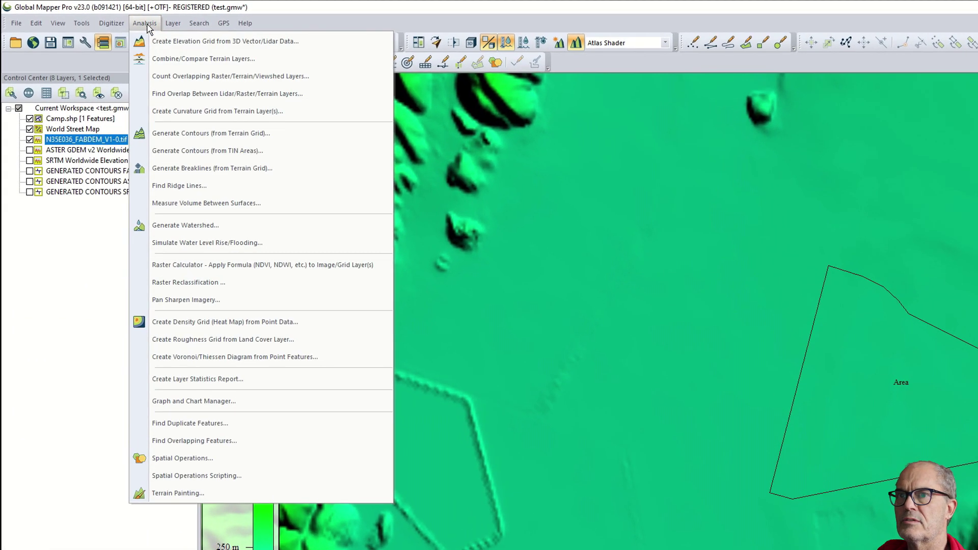
{"action": "left_click", "coordinate": [219, 243]}
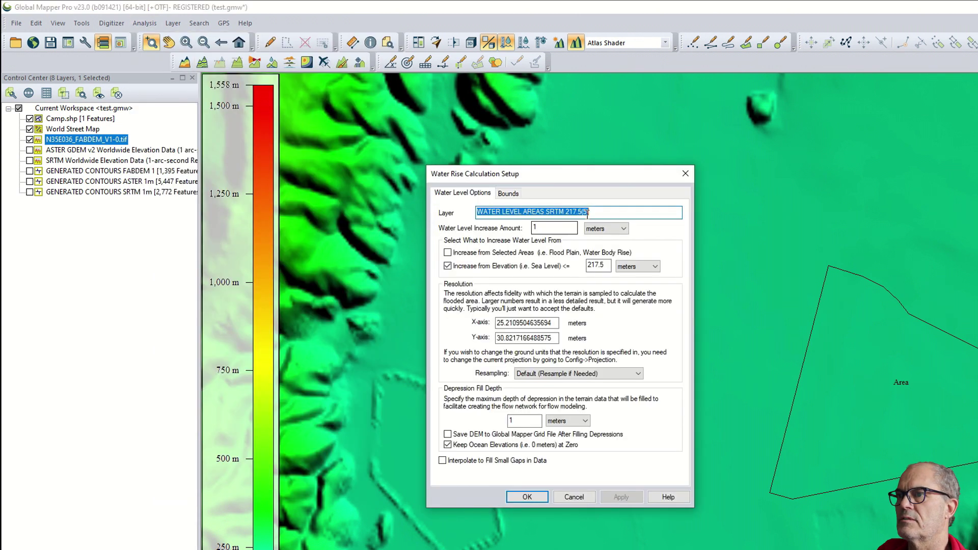
{"action": "left_click_drag", "start_coordinate": [595, 213], "coordinate": [579, 210]}
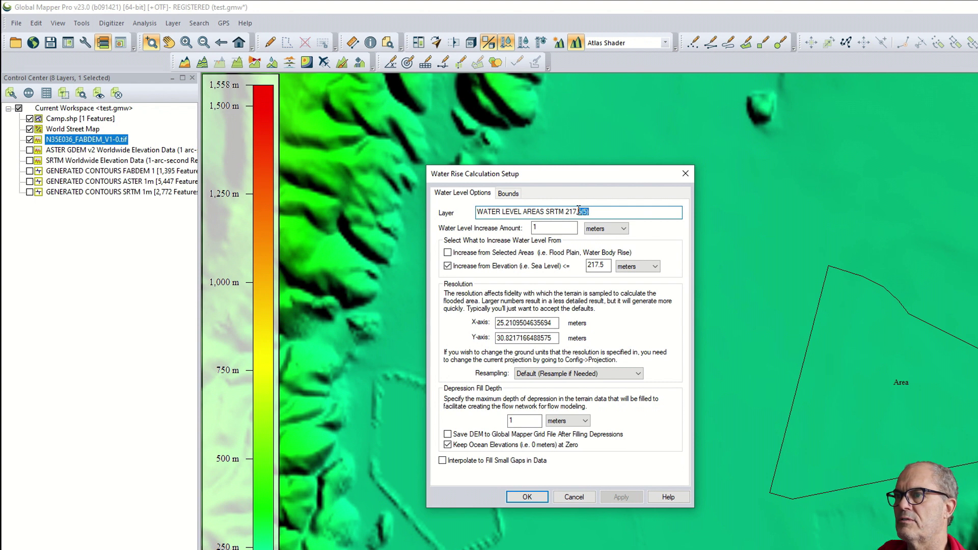
{"action": "key", "text": "BackSpace"}
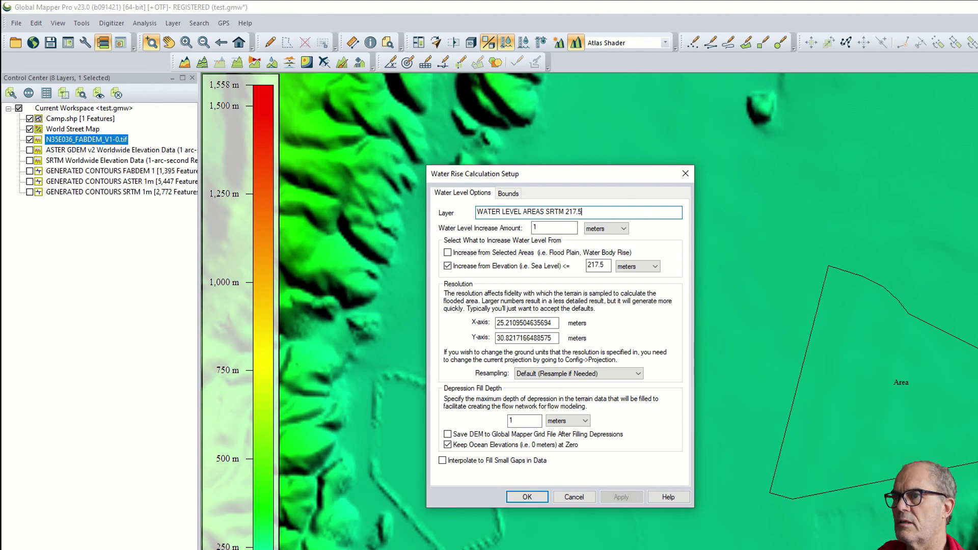
{"action": "left_click_drag", "start_coordinate": [565, 212], "coordinate": [547, 211]}
{"action": "type", "text": "FABDEM"}
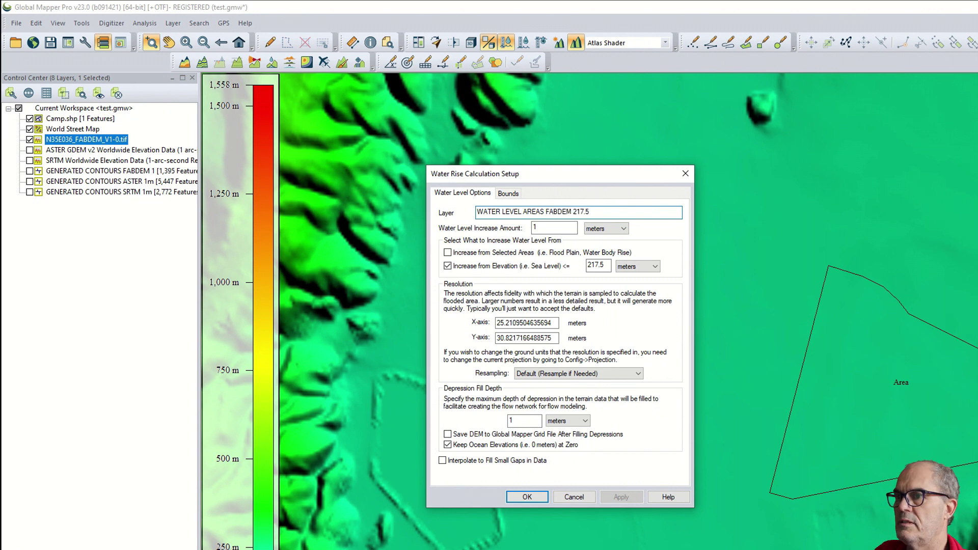
{"action": "type", "text": "  217.5"}
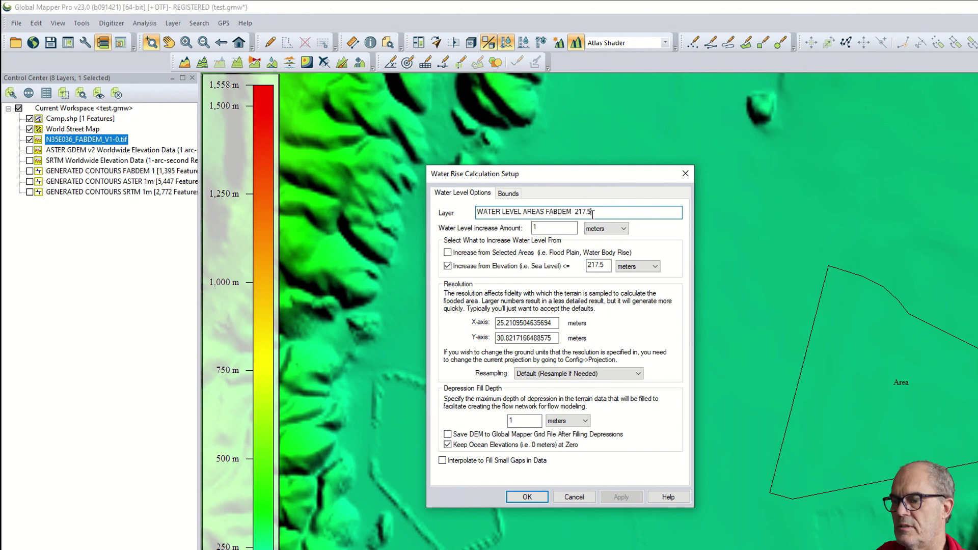
{"action": "type", "text": "m"}
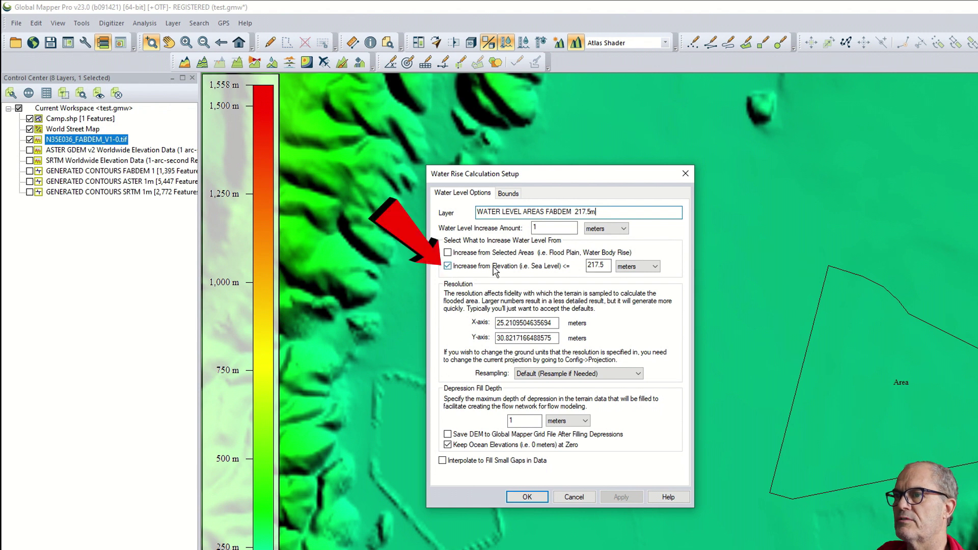
Flood from 217.5 m at 10 by 10 resolution and run the simulation.
{"action": "left_click", "coordinate": [604, 267]}
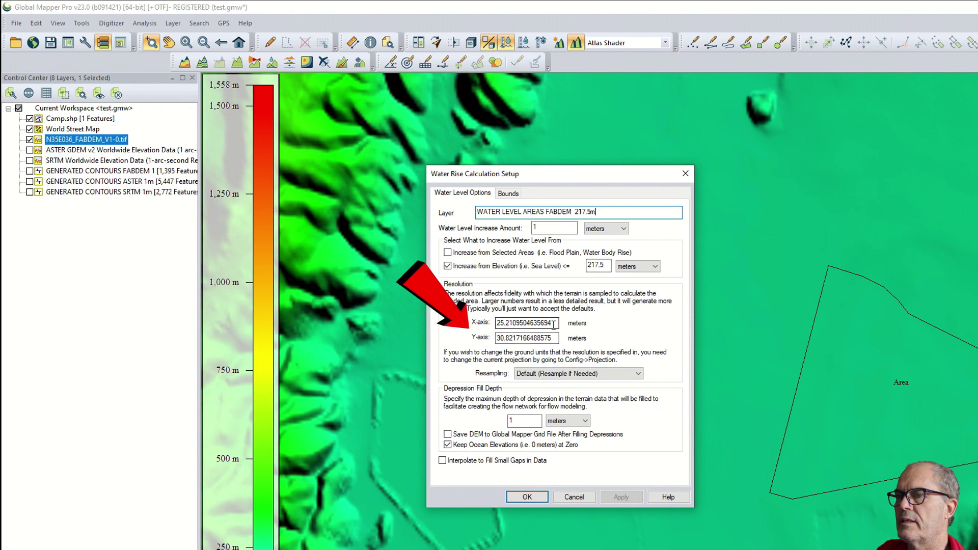
{"action": "double_click", "coordinate": [499, 324]}
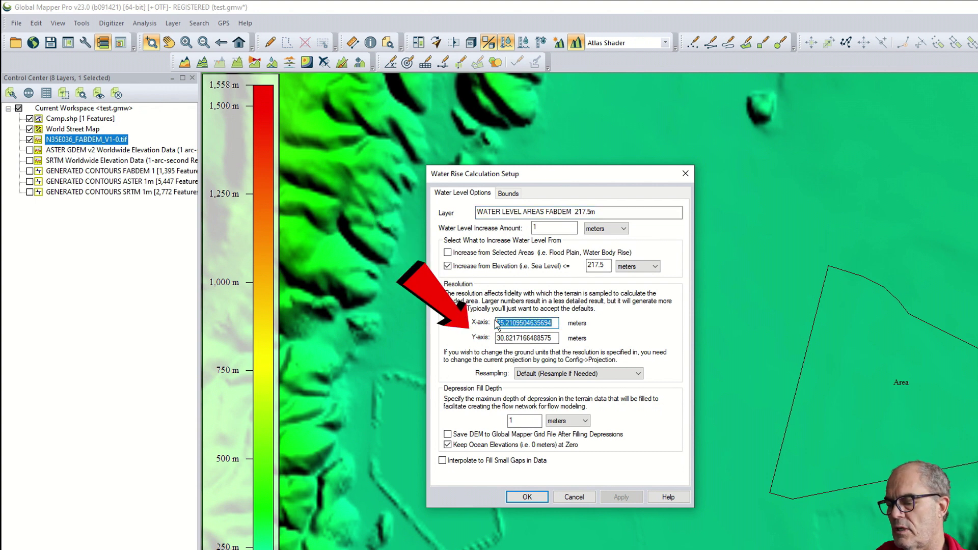
{"action": "type", "text": "10"}
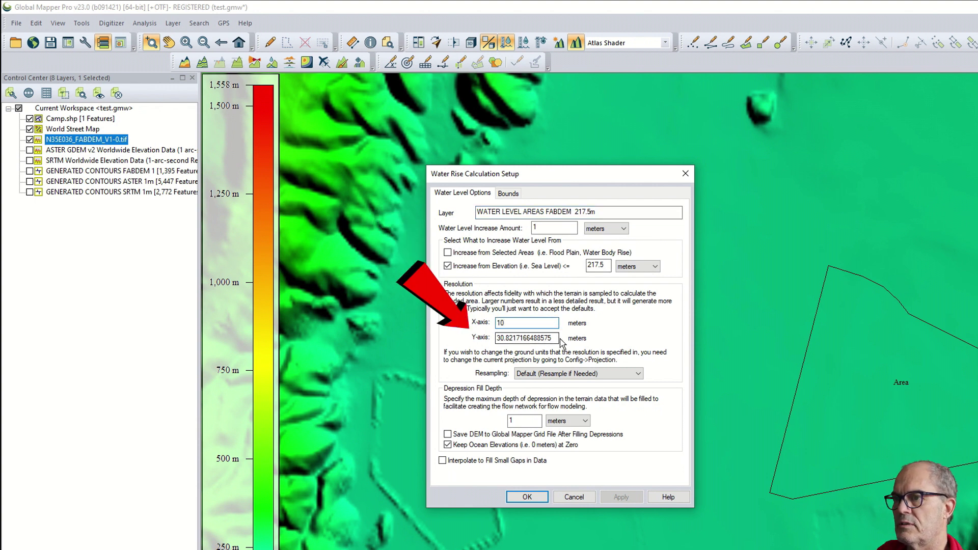
{"action": "double_click", "coordinate": [525, 339]}
{"action": "type", "text": "10"}
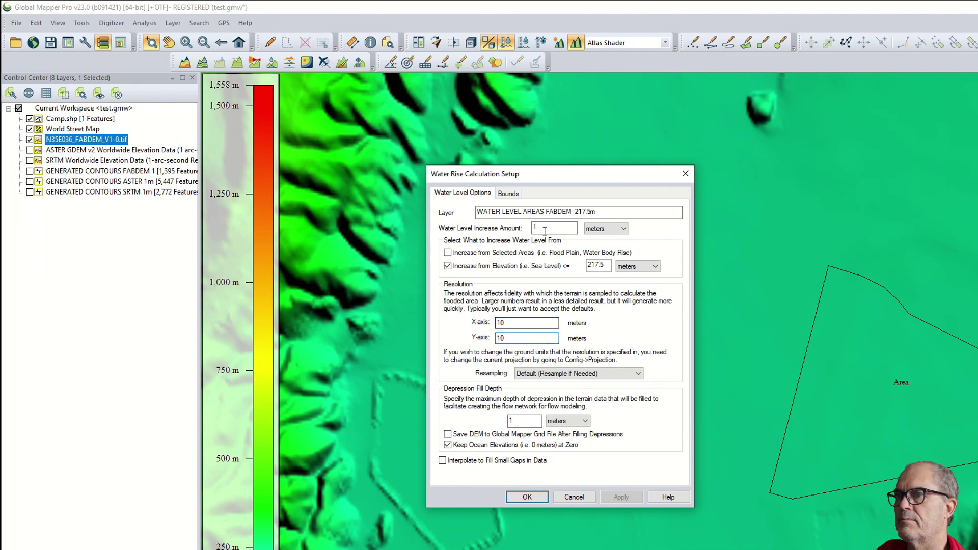
{"action": "left_click", "coordinate": [508, 193]}
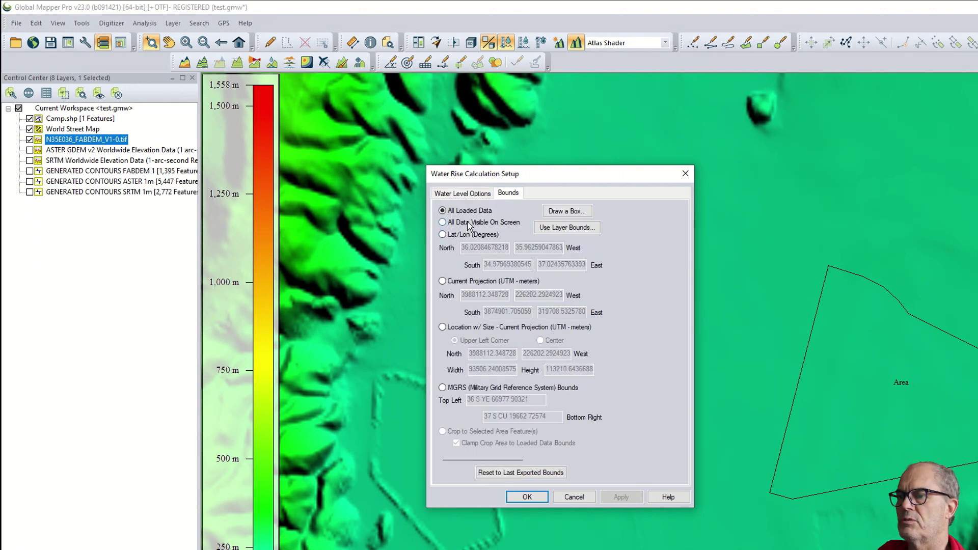
{"action": "left_click", "coordinate": [527, 496]}
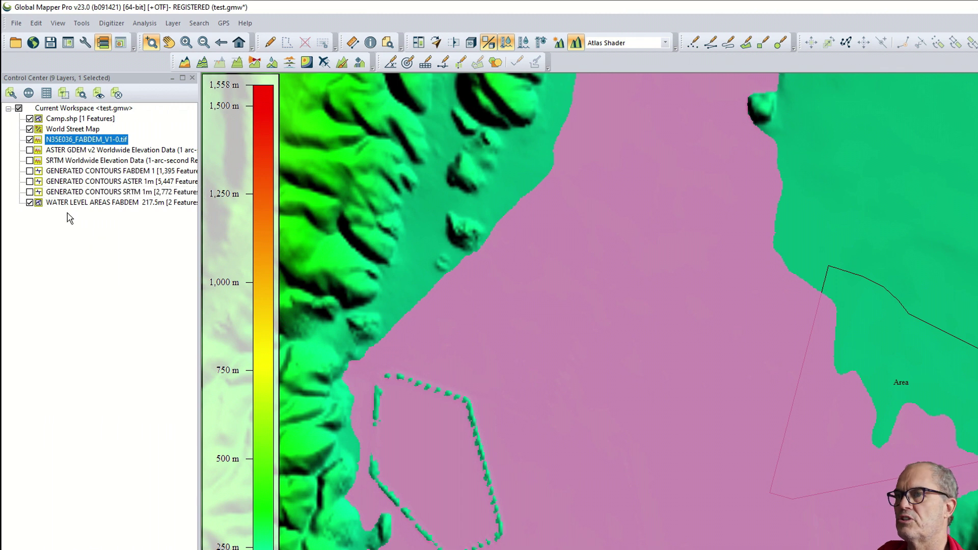
Hide the FABDEM elevation grid and turn on the ASTER GDEM elevation layer.
{"action": "left_click", "coordinate": [30, 140]}
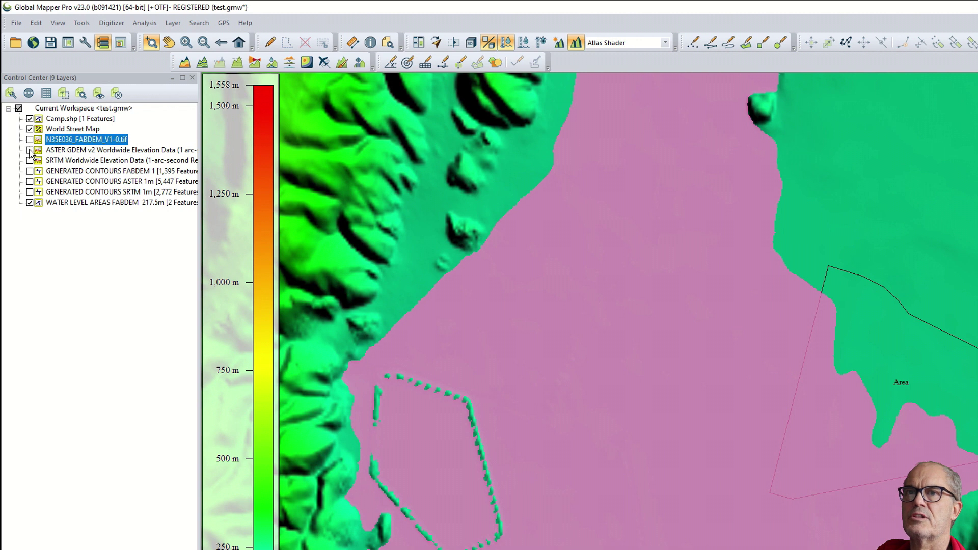
{"action": "left_click", "coordinate": [29, 149]}
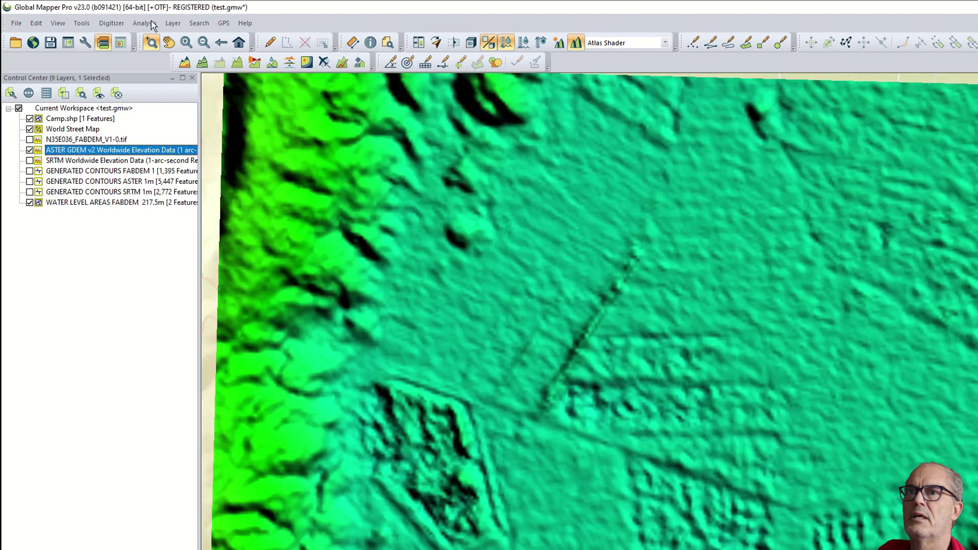
Start a water level rise simulation with the layer renamed to ASTER 217.5m.
{"action": "left_click", "coordinate": [148, 23]}
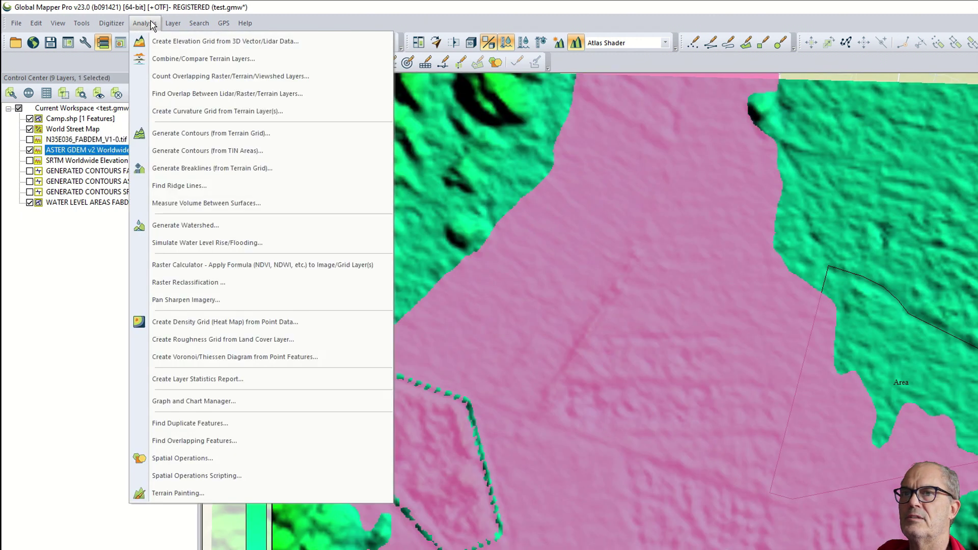
{"action": "left_click", "coordinate": [202, 243]}
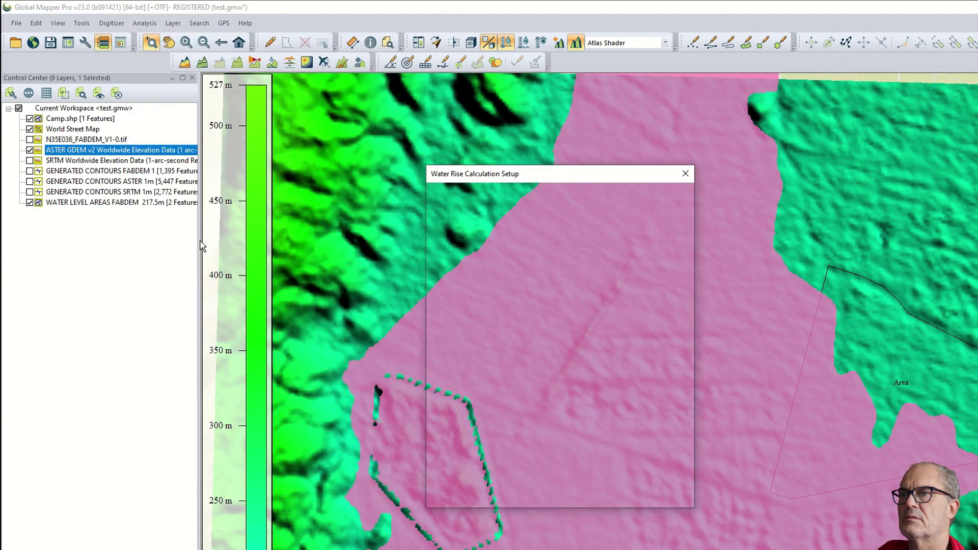
{"action": "left_click_drag", "start_coordinate": [572, 212], "coordinate": [547, 207]}
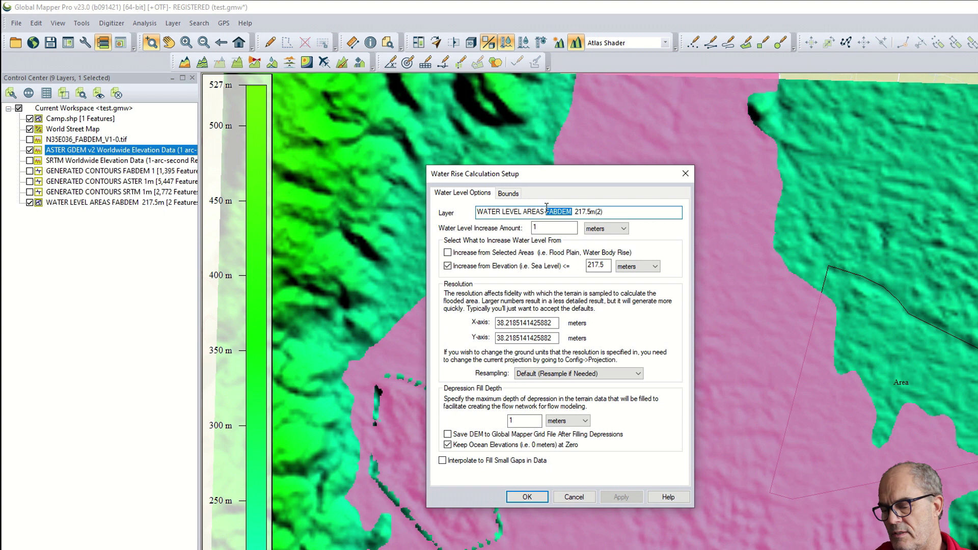
{"action": "type", "text": "ASTER"}
{"action": "key", "text": "End"}
{"action": "key", "text": "BackSpace"}
{"action": "key", "text": "BackSpace"}
{"action": "key", "text": "BackSpace"}
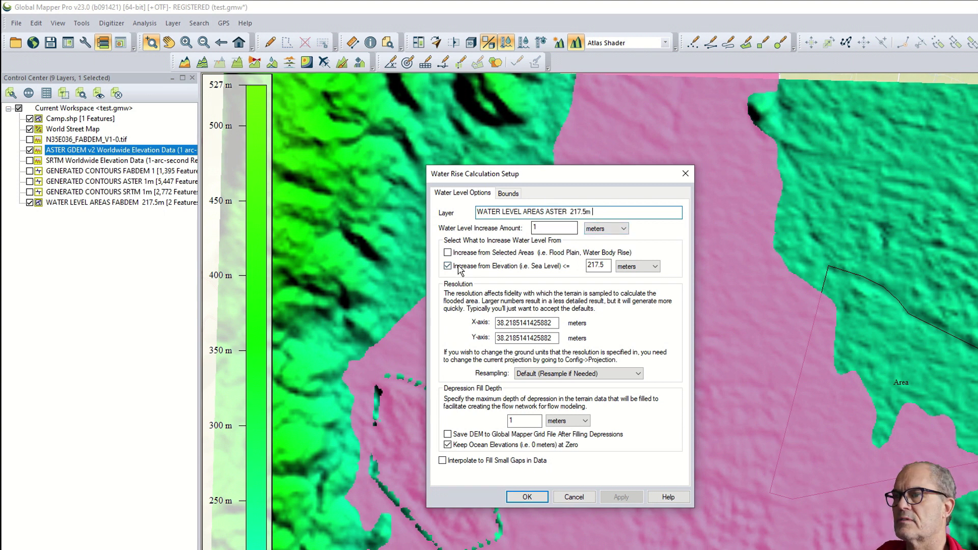
Run it at 10 by 10 resolution, then hide the FABDEM 217.5m flood layer.
{"action": "key", "text": "Tab"}
{"action": "key", "text": "Tab"}
{"action": "key", "text": "Tab"}
{"action": "key", "text": "Tab"}
{"action": "key", "text": "Tab"}
{"action": "key", "text": "Tab"}
{"action": "key", "text": "Tab"}
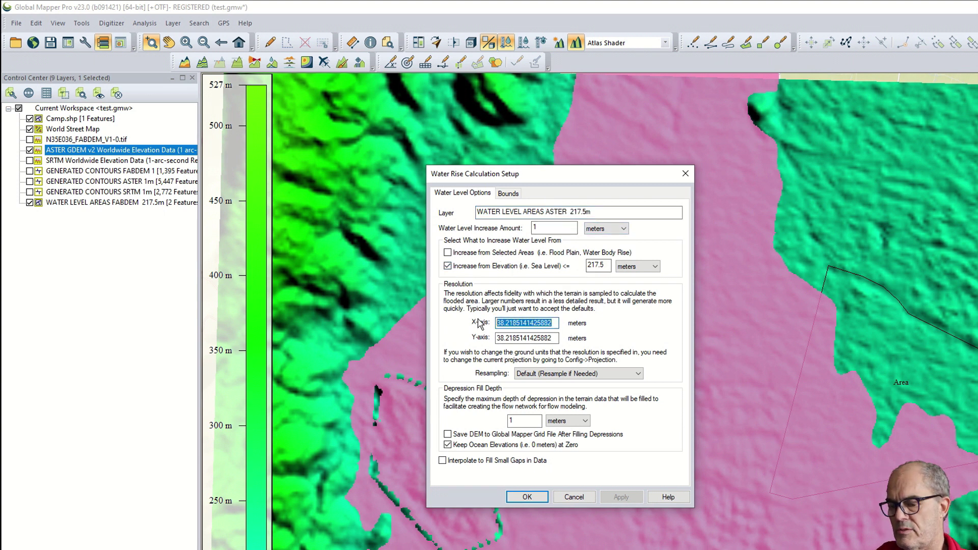
{"action": "type", "text": "10"}
{"action": "key", "text": "Tab"}
{"action": "type", "text": "10"}
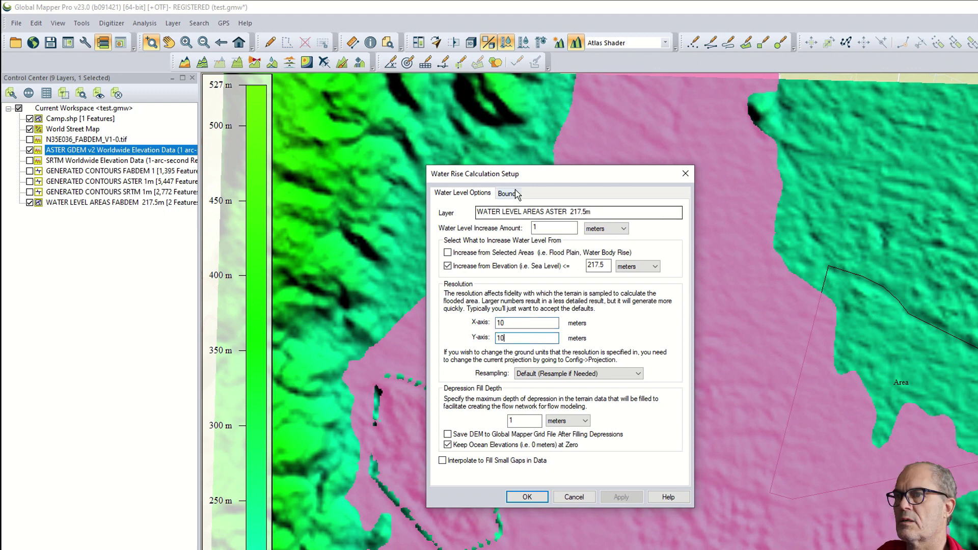
{"action": "left_click", "coordinate": [510, 194]}
{"action": "left_click", "coordinate": [540, 495]}
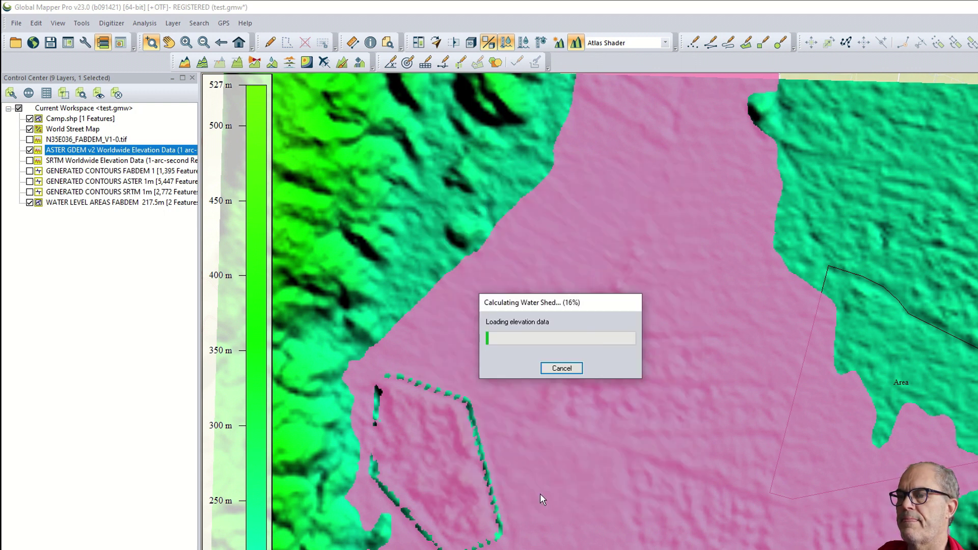
{"action": "left_click", "coordinate": [29, 202]}
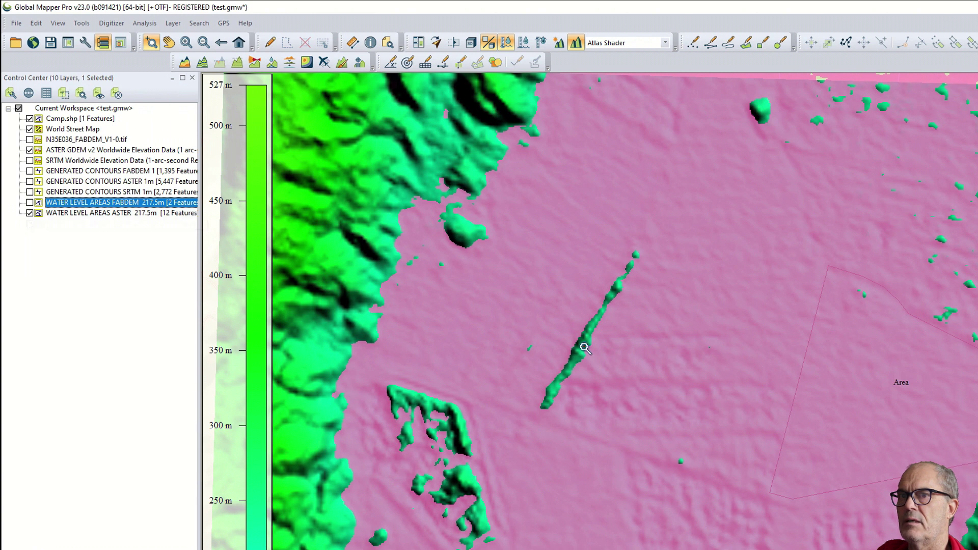
Hide the ASTER 217.5m and 217.0 m flood layers and start a 216 m flood simulation.
{"action": "left_click", "coordinate": [29, 213]}
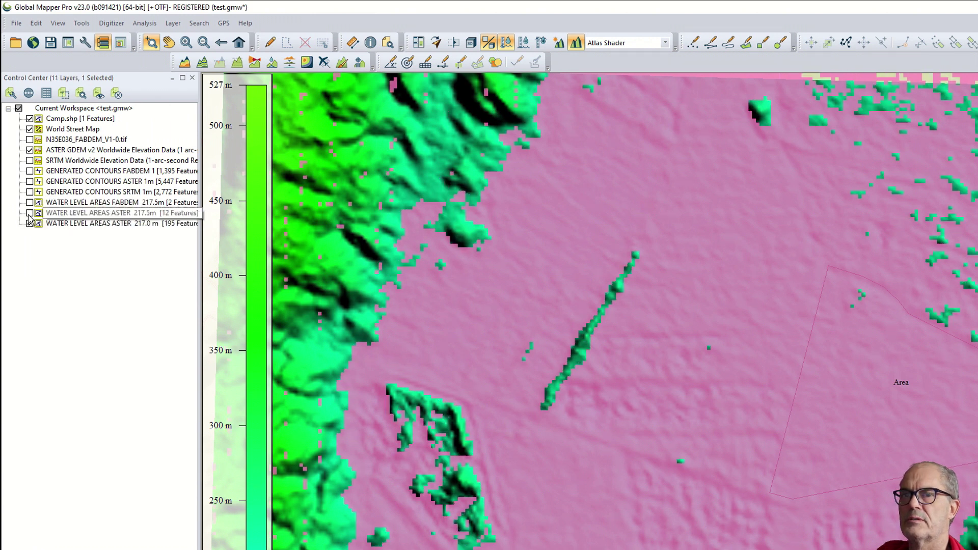
{"action": "left_click", "coordinate": [29, 223]}
{"action": "left_click", "coordinate": [145, 23]}
{"action": "left_click", "coordinate": [206, 243]}
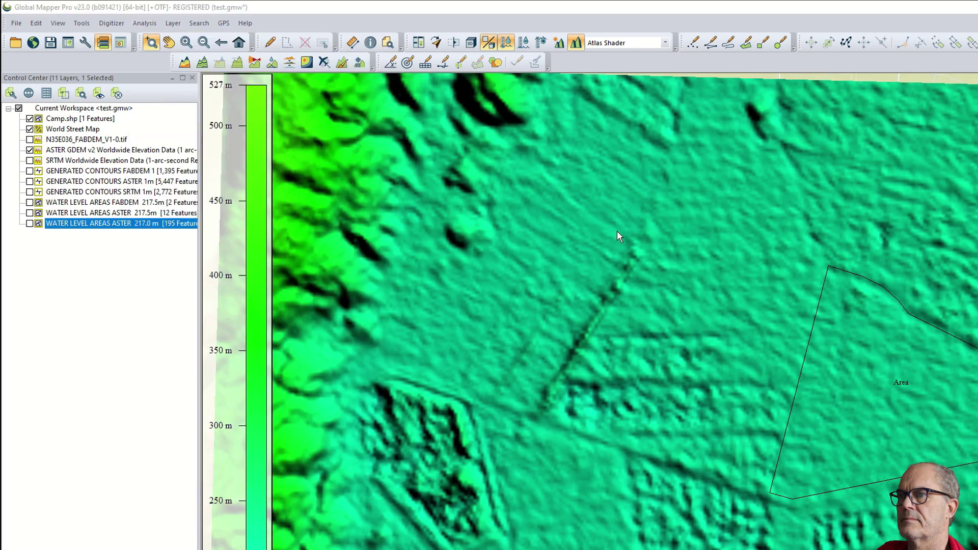
{"action": "double_click", "coordinate": [598, 265]}
{"action": "type", "text": "216"}
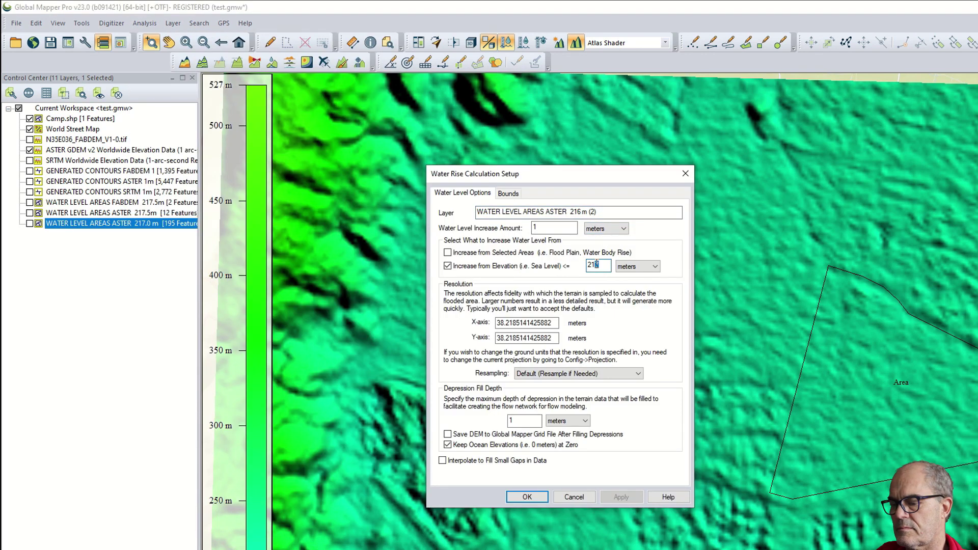
Run it at 10 by 10 resolution, then show FABDEM 217.5m flooding instead of ASTER 216 m.
{"action": "double_click", "coordinate": [524, 322]}
{"action": "type", "text": "10"}
{"action": "double_click", "coordinate": [552, 338]}
{"action": "type", "text": "10"}
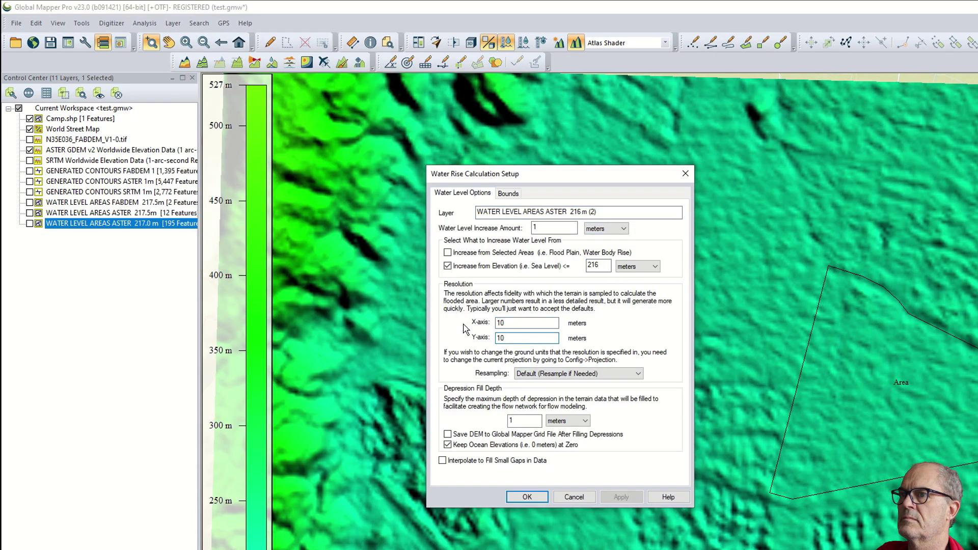
{"action": "left_click", "coordinate": [507, 193]}
{"action": "left_click", "coordinate": [526, 496]}
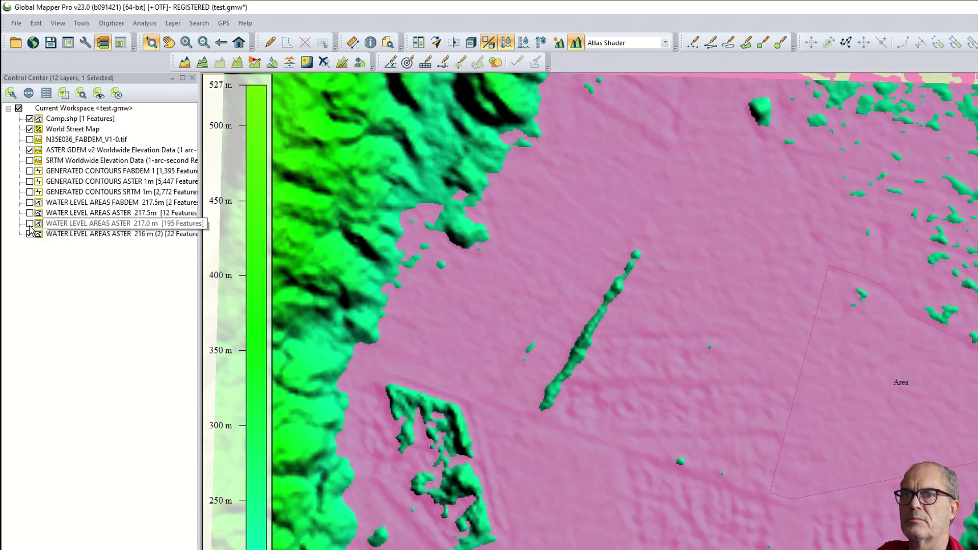
{"action": "left_click", "coordinate": [29, 202]}
{"action": "left_click", "coordinate": [30, 233]}
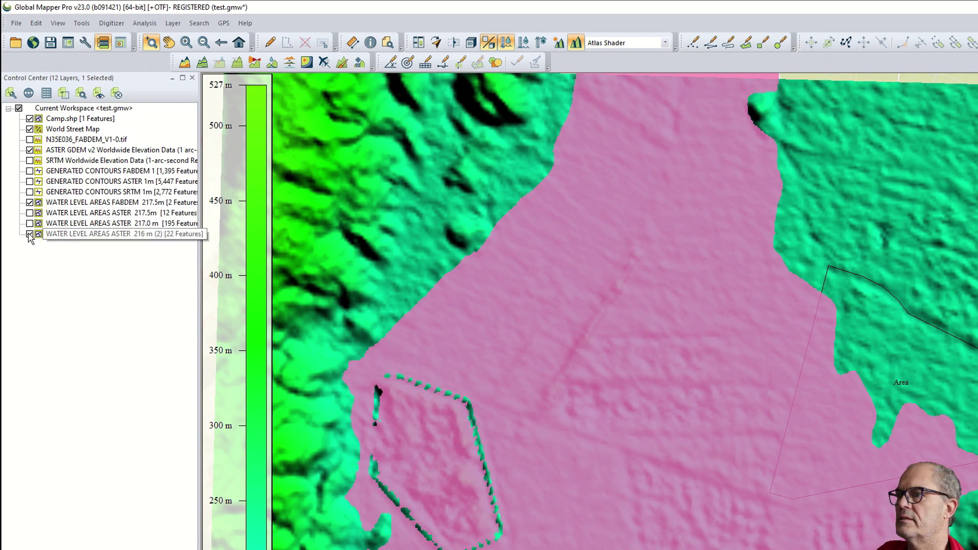
Compare the ASTER 216 m and FABDEM 217.5m flood layers, then hide both.
{"action": "left_click", "coordinate": [29, 234]}
{"action": "left_click", "coordinate": [29, 203]}
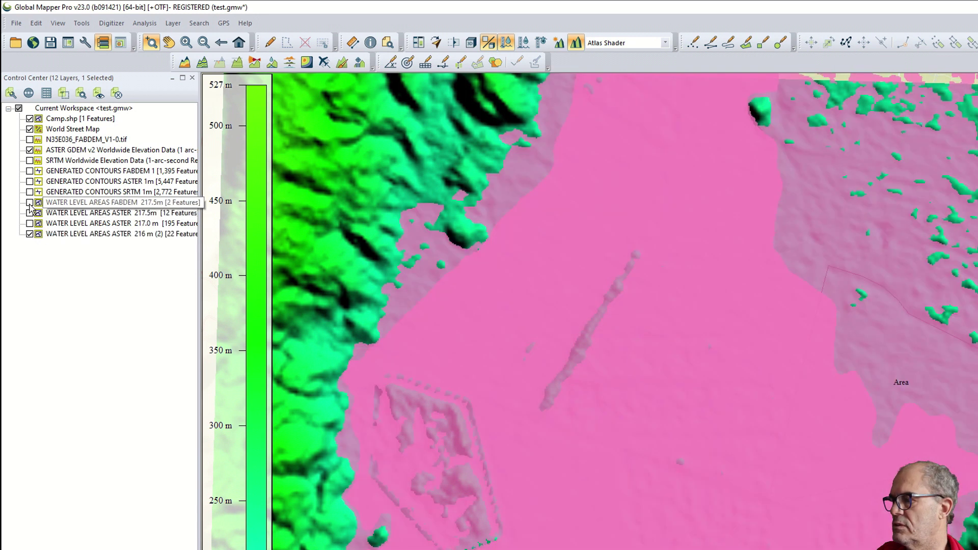
{"action": "left_click", "coordinate": [30, 233]}
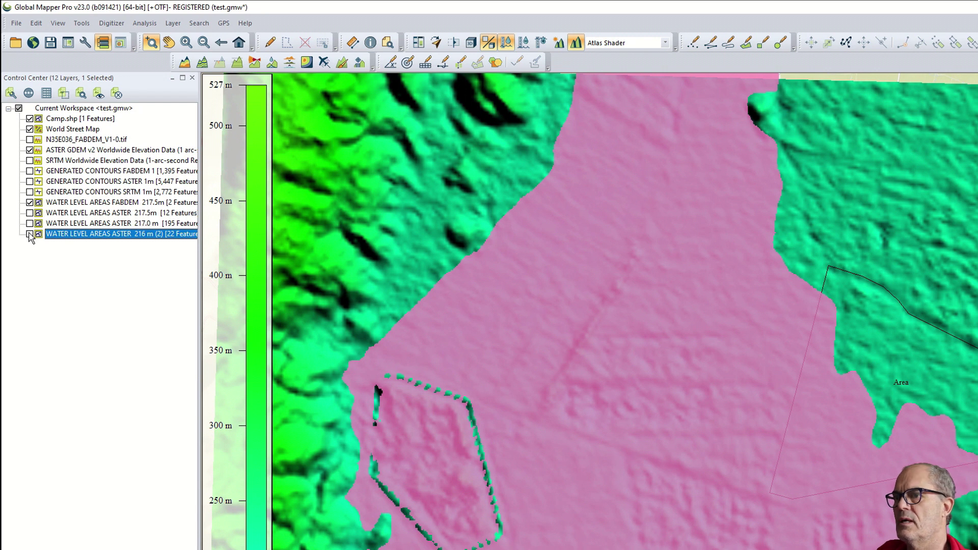
{"action": "left_click", "coordinate": [29, 203]}
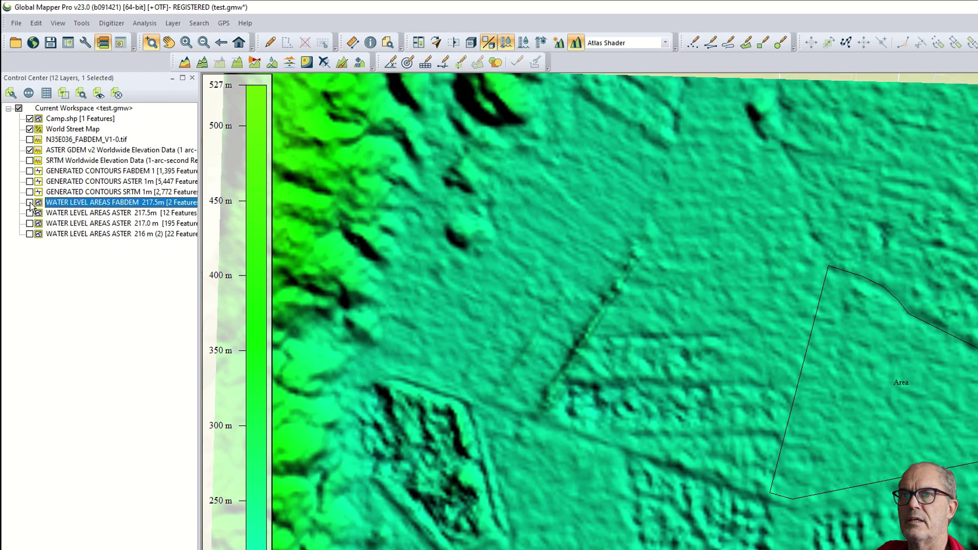
Replace the ASTER GDEM elevation with SRTM Worldwide Elevation Data on the map.
{"action": "left_click", "coordinate": [29, 192]}
{"action": "left_click", "coordinate": [29, 192]}
{"action": "left_click", "coordinate": [29, 150]}
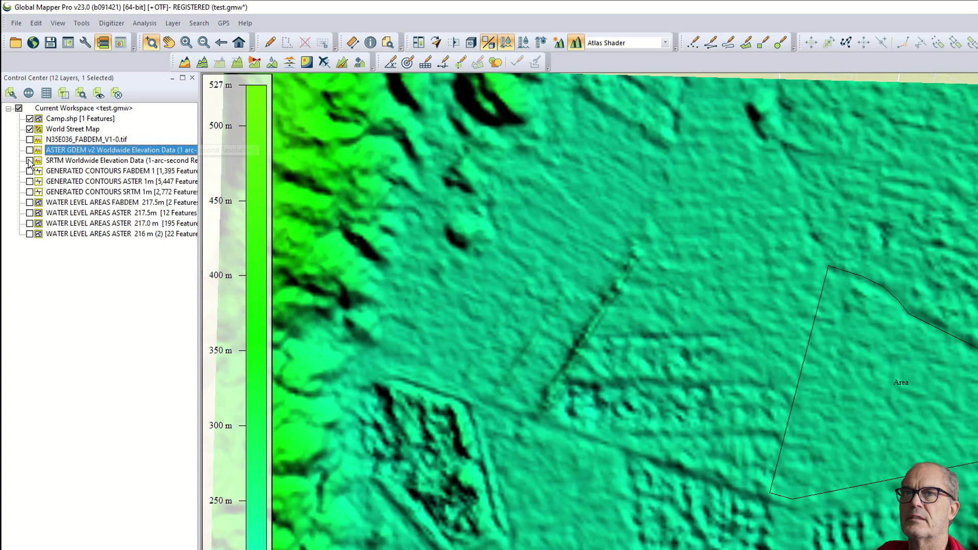
{"action": "left_click", "coordinate": [29, 160]}
Run a 216 m flood simulation on SRTM at 10 by 10 resolution into an SRTM-named layer.
{"action": "left_click", "coordinate": [145, 23]}
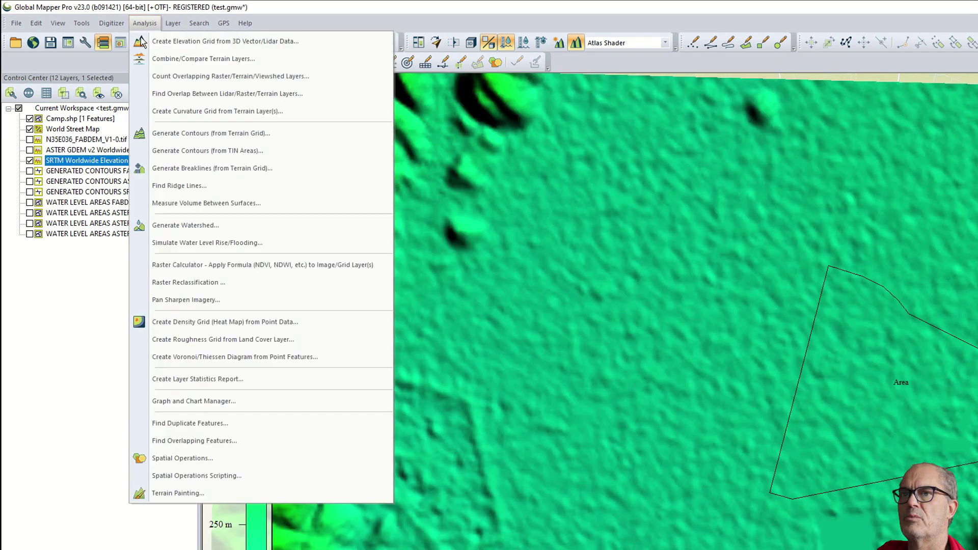
{"action": "left_click", "coordinate": [218, 243]}
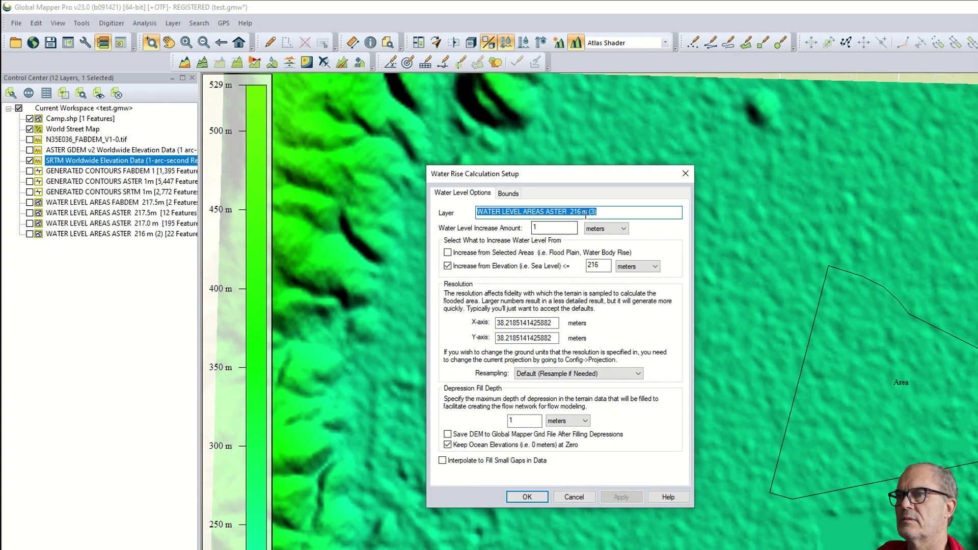
{"action": "left_click_drag", "start_coordinate": [564, 214], "coordinate": [545, 213]}
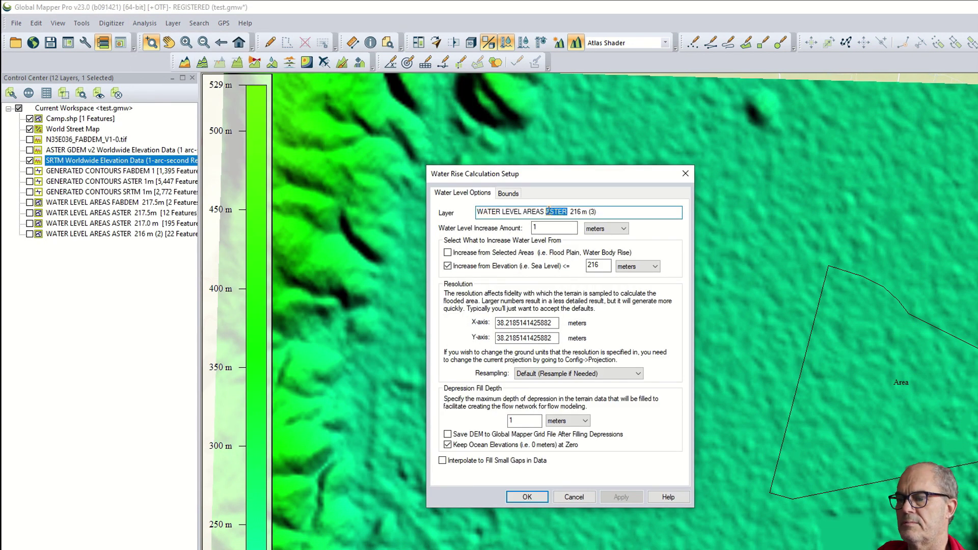
{"action": "type", "text": "SRTM"}
{"action": "left_click_drag", "start_coordinate": [537, 321], "coordinate": [465, 325]}
{"action": "type", "text": "10"}
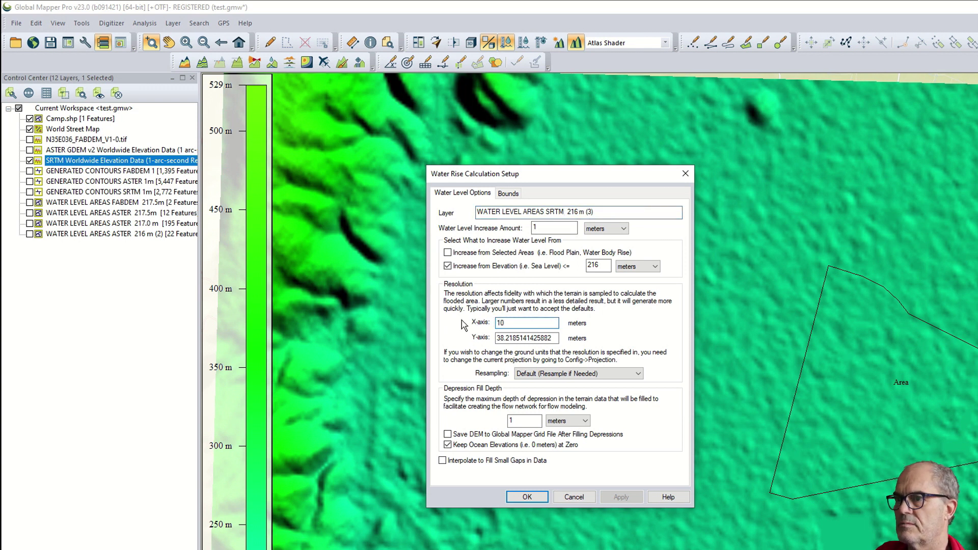
{"action": "key", "text": "Tab"}
{"action": "type", "text": "10"}
{"action": "left_click", "coordinate": [508, 193]}
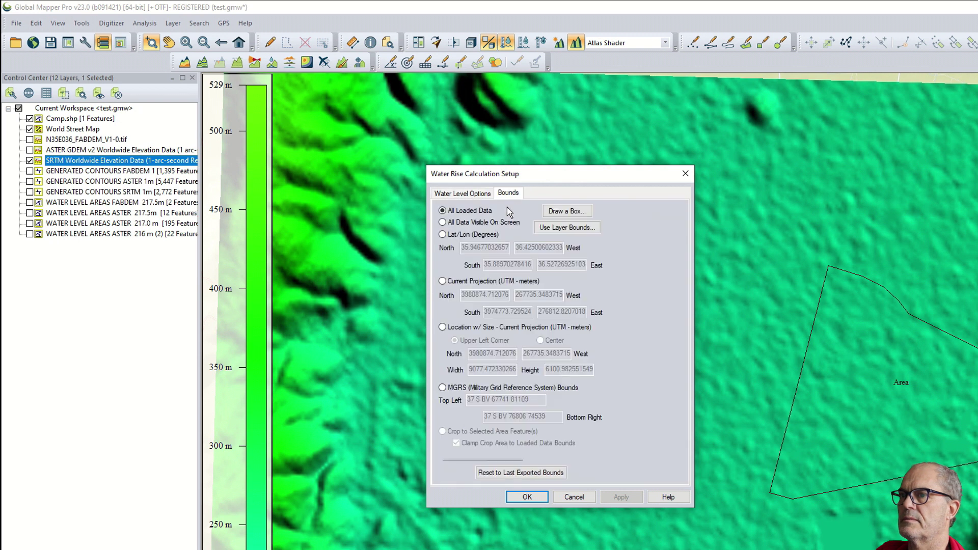
{"action": "left_click", "coordinate": [517, 496]}
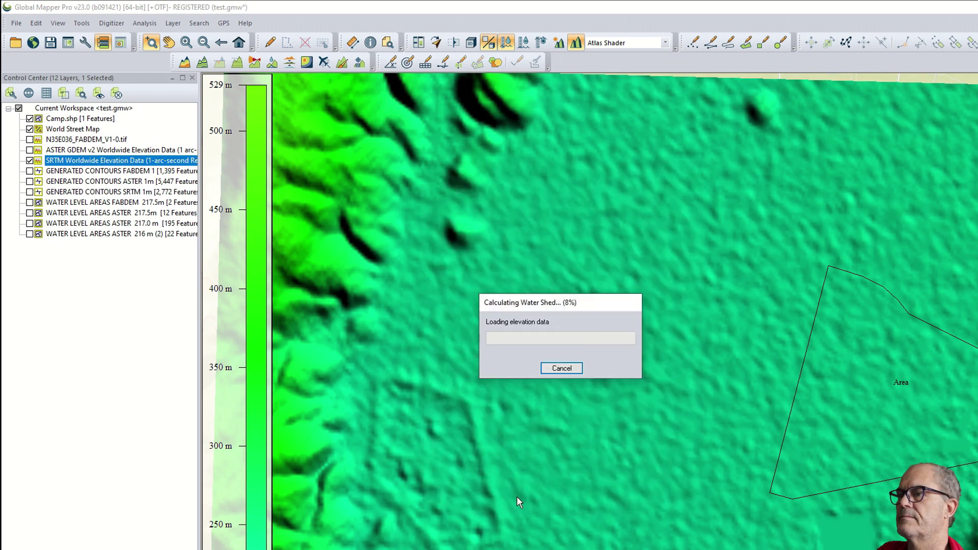